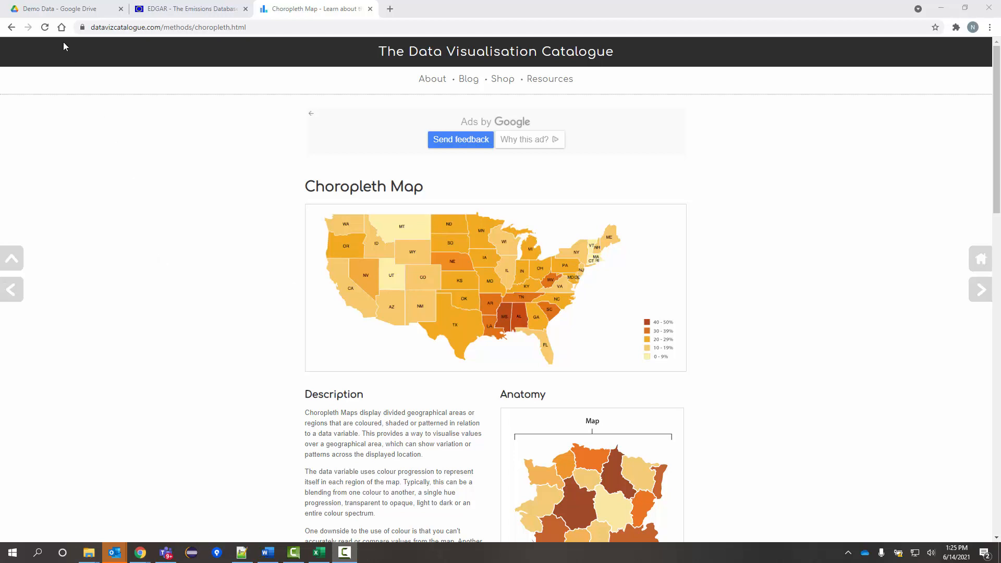
# Switch from the choropleth map reference page to the Demo Data folder in Google Drive.
pyautogui.click(56, 14)
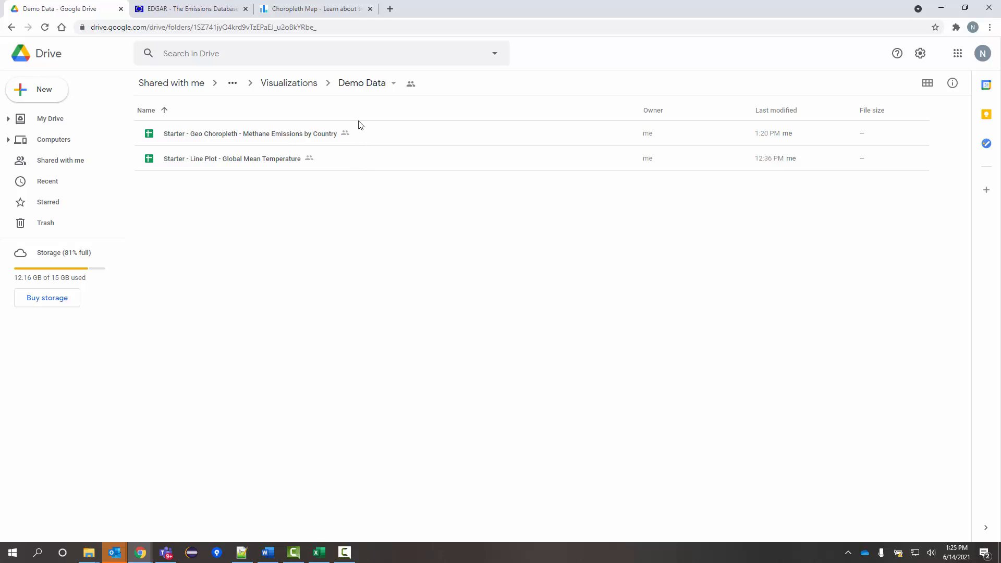
# Open the 'Starter - Geo Choropleth - Methane Emissions by Country' spreadsheet in Sheets.
pyautogui.click(369, 140)
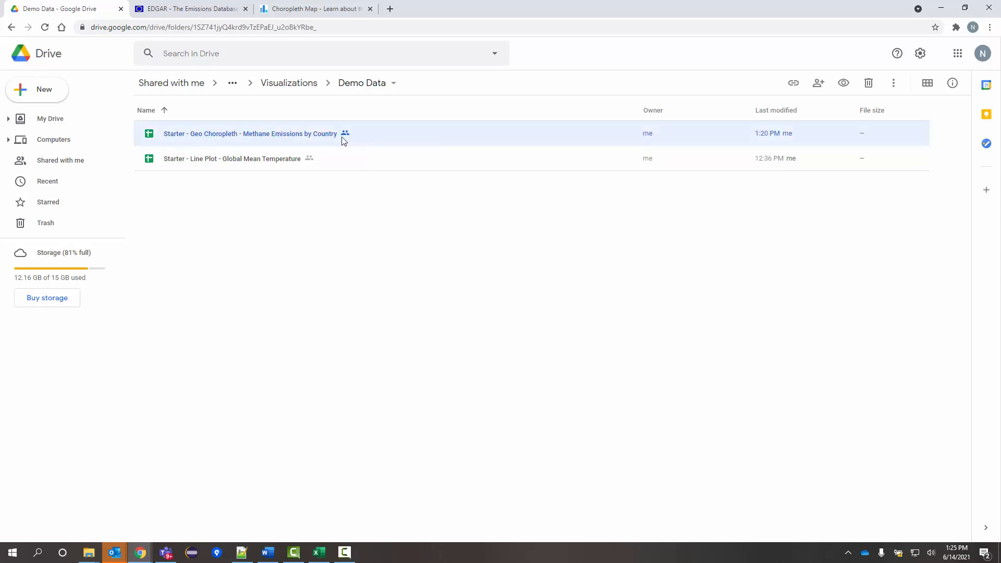
pyautogui.doubleClick(276, 134)
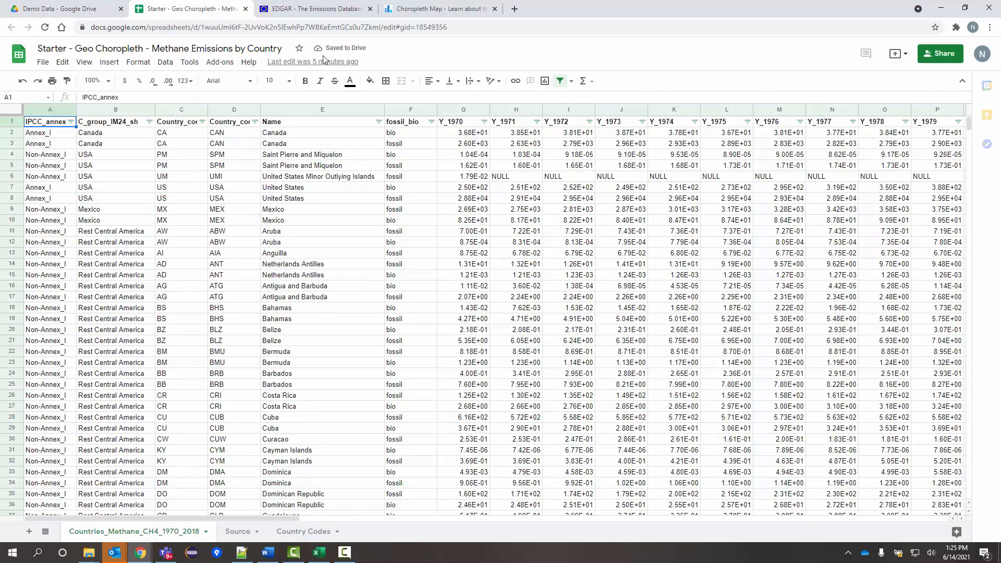
pyautogui.click(312, 11)
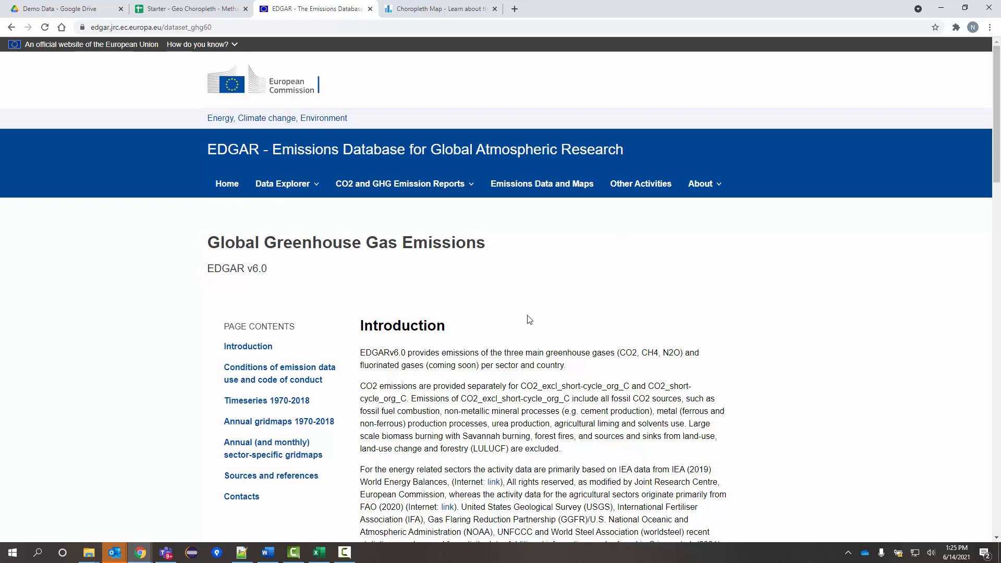
pyautogui.scroll(-4, 529, 319)
pyautogui.scroll(-6, 528, 318)
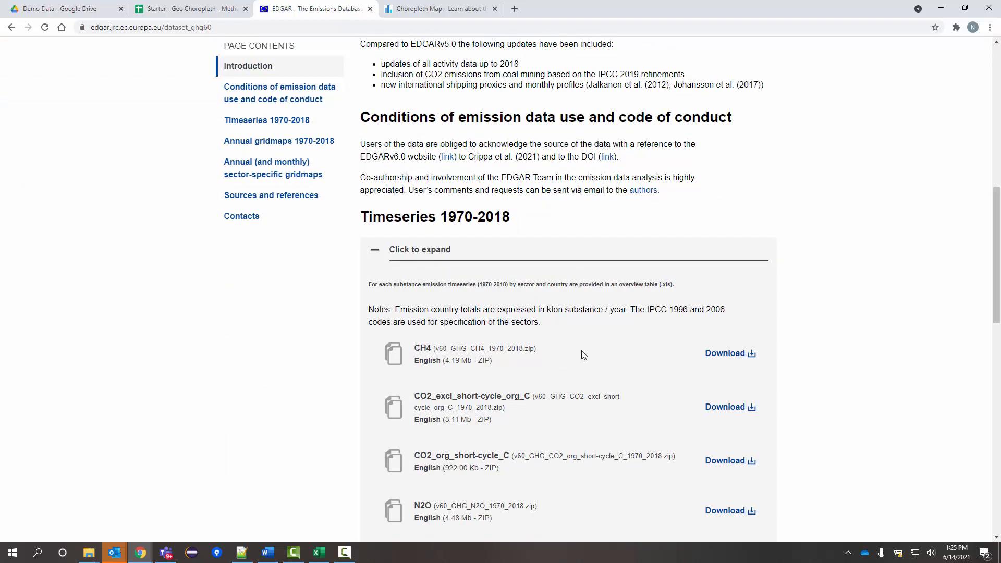
pyautogui.click(191, 15)
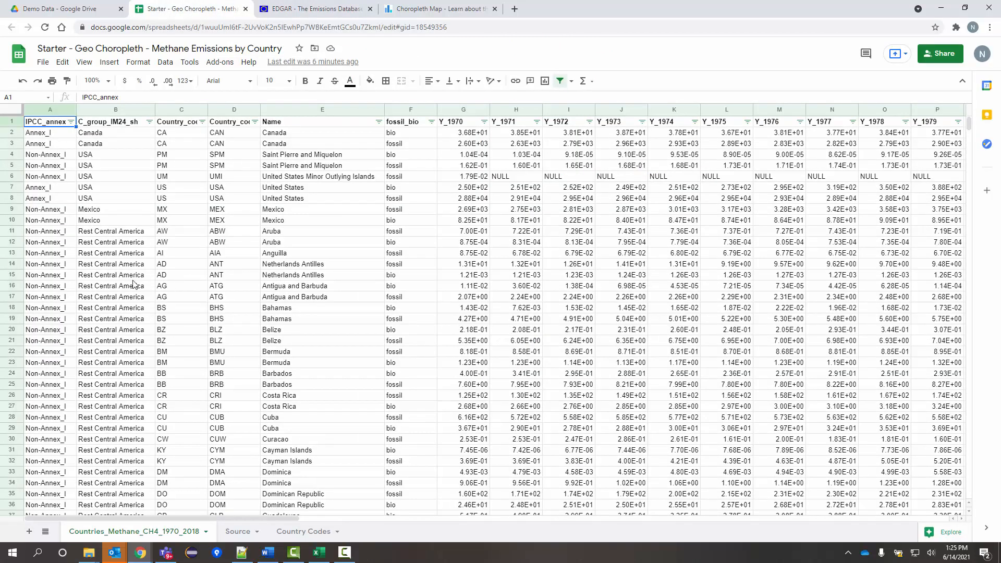
pyautogui.click(86, 221)
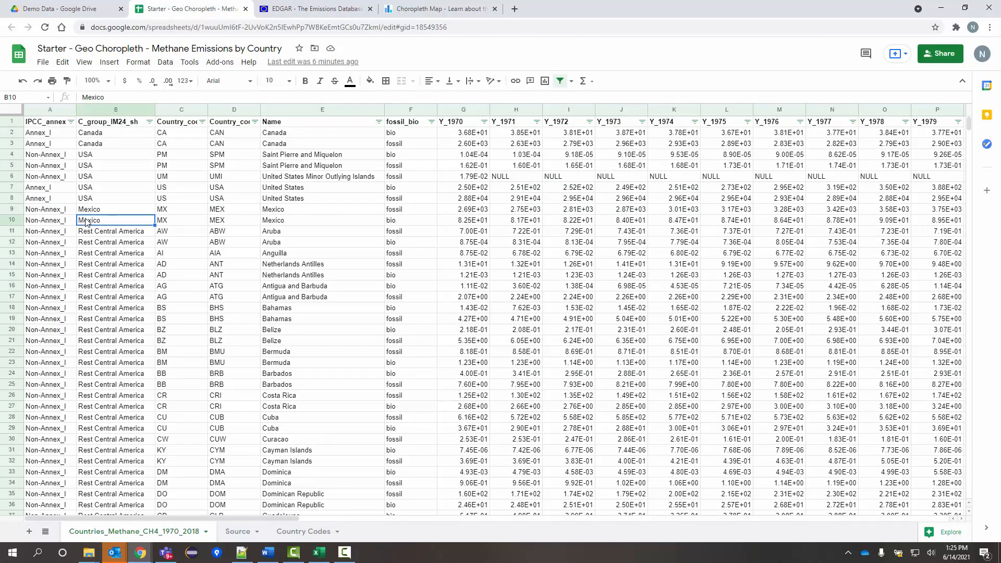
pyautogui.click(59, 146)
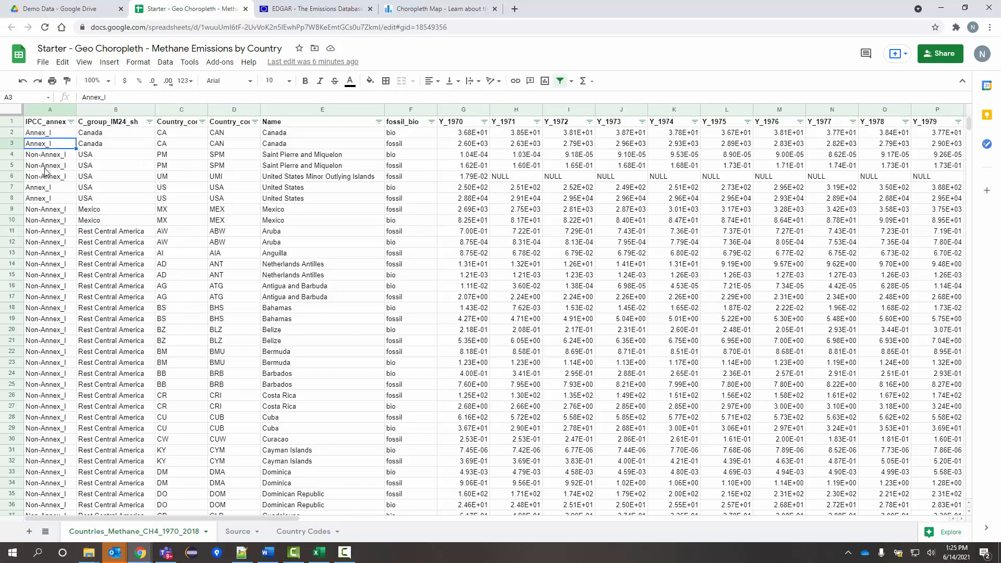
pyautogui.scroll(-10, 70, 280)
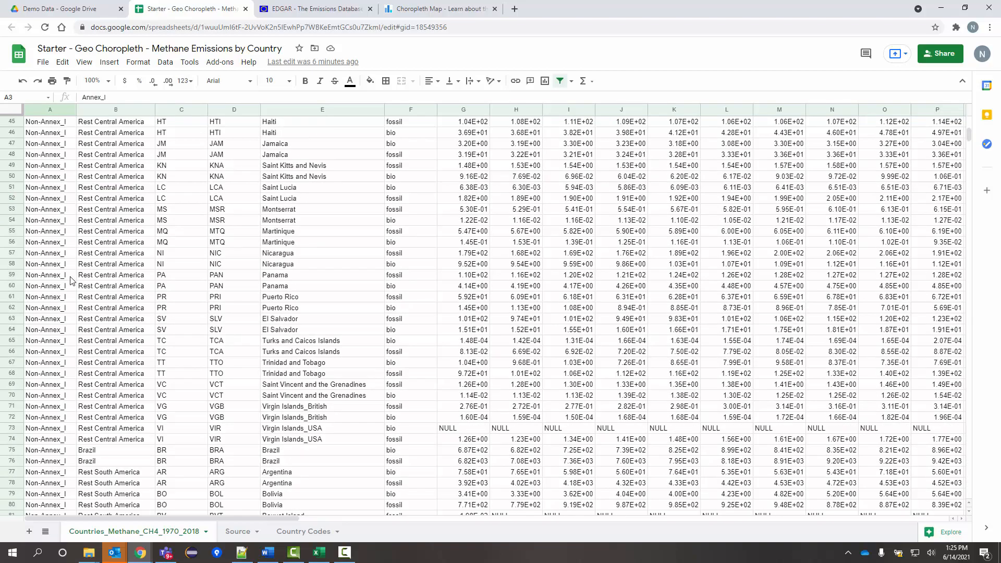
pyautogui.scroll(10, 70, 280)
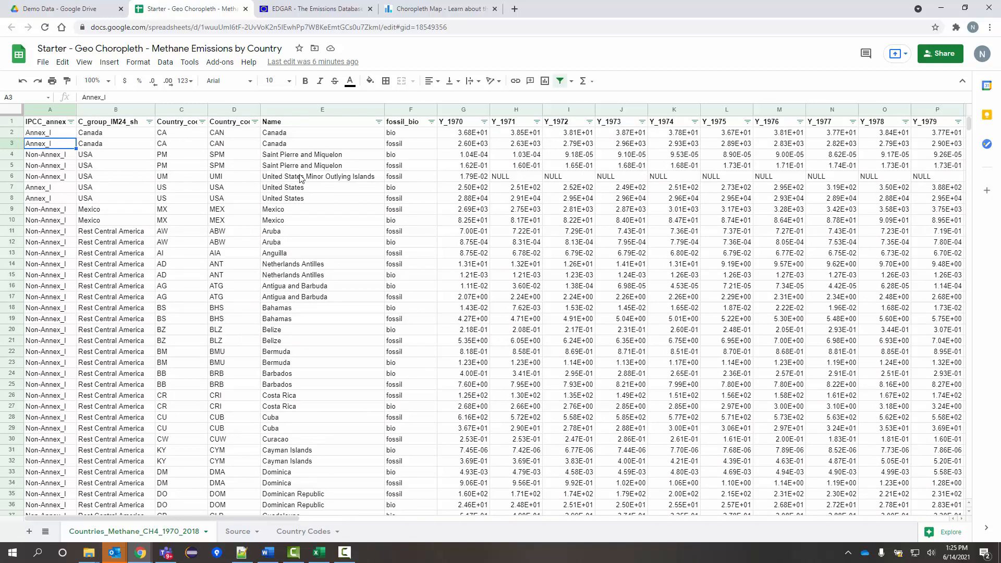
pyautogui.click(402, 147)
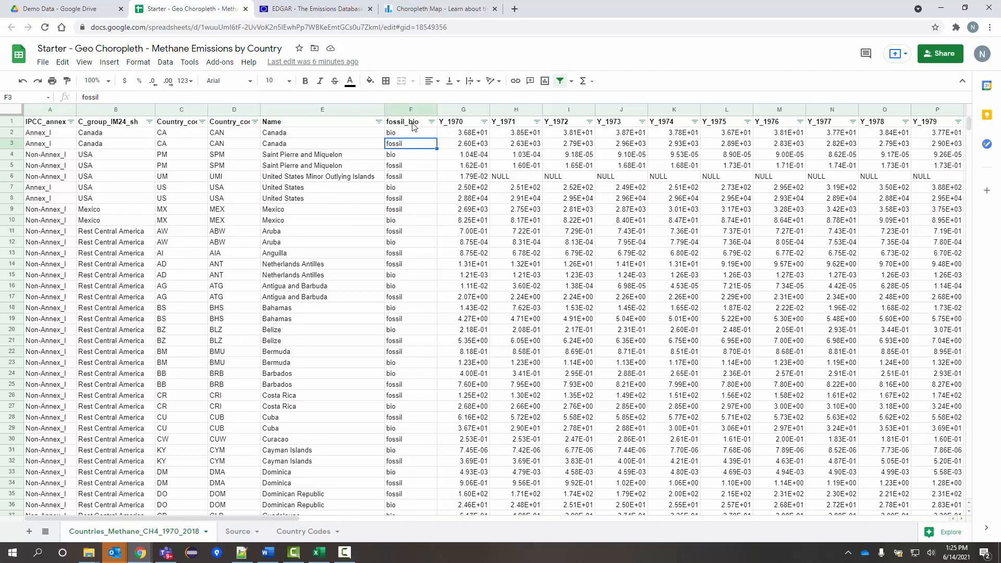
pyautogui.click(413, 123)
pyautogui.click(407, 136)
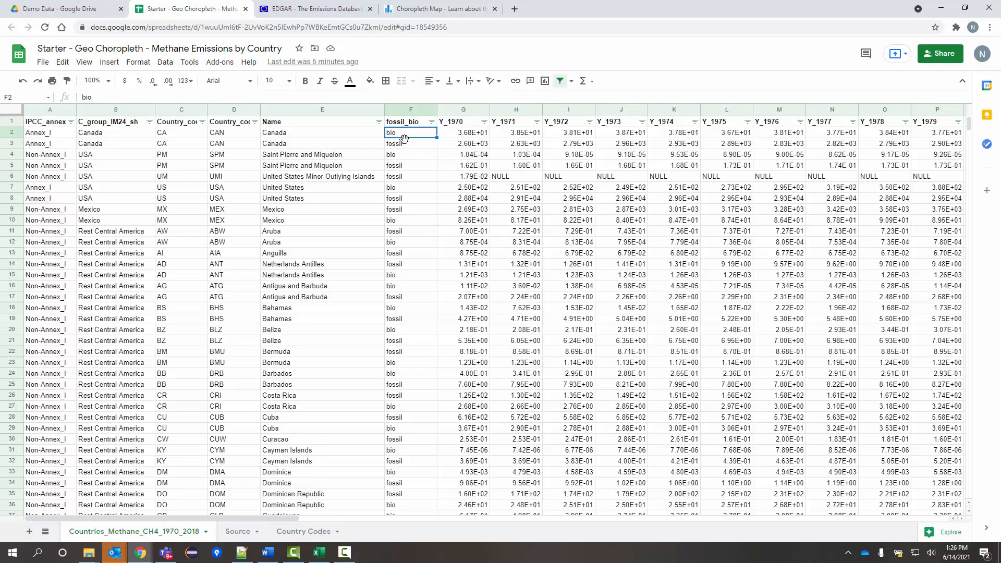
pyautogui.click(405, 144)
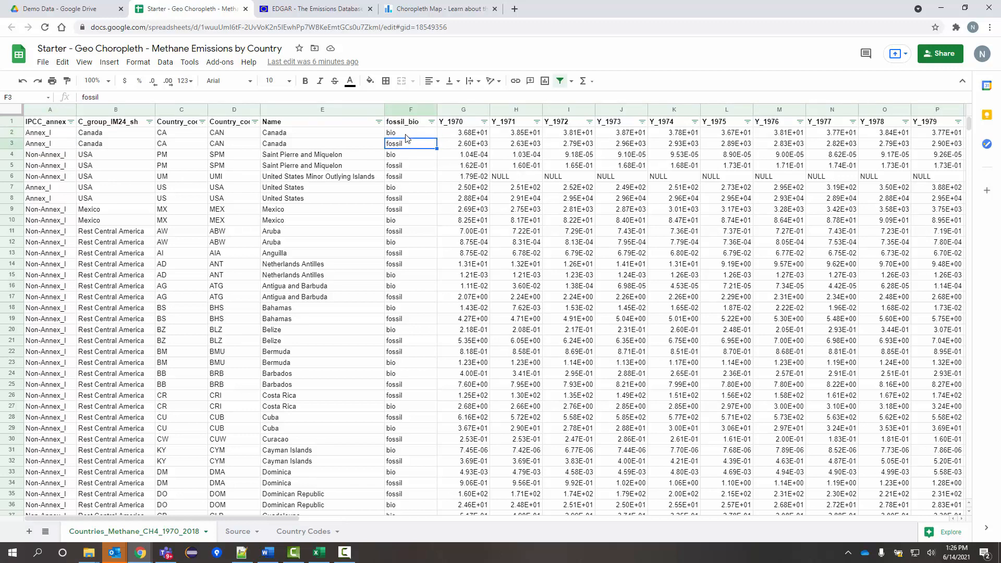
pyautogui.click(407, 136)
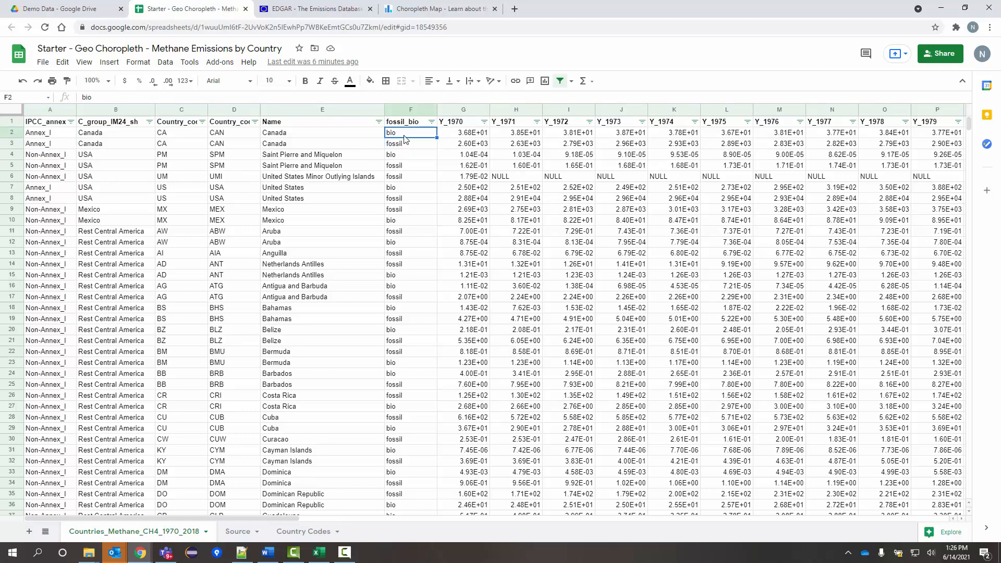
pyautogui.click(406, 146)
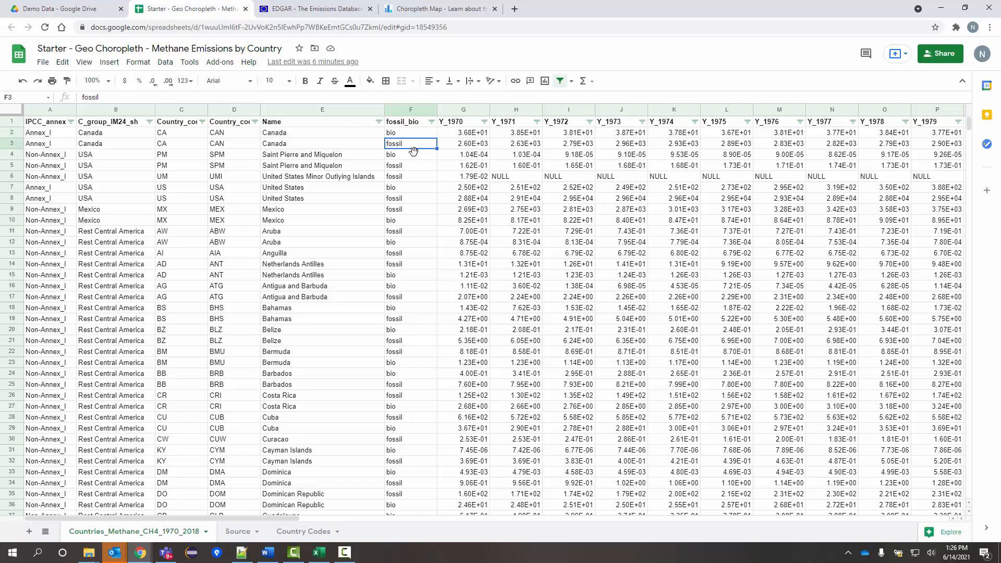
pyautogui.click(466, 136)
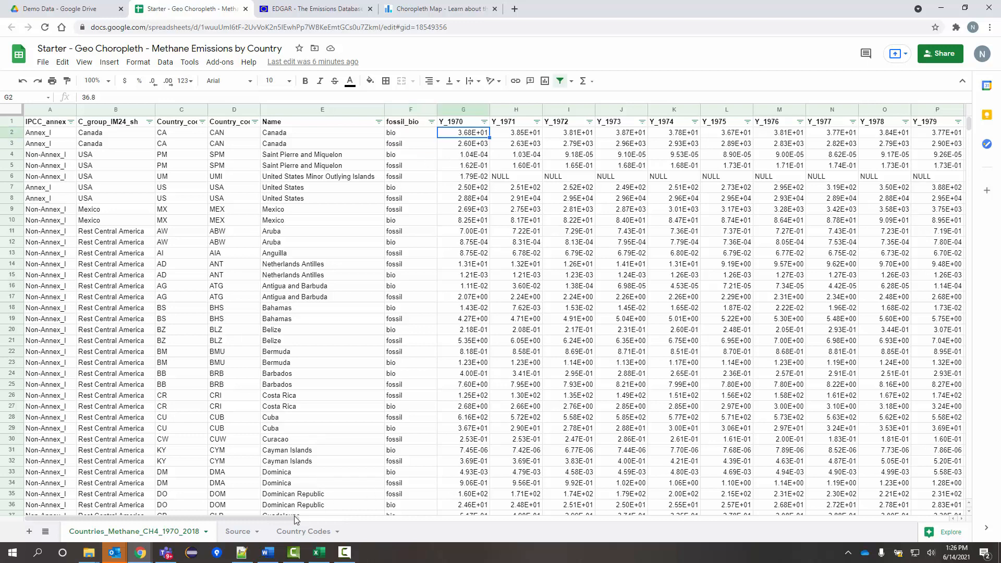
pyautogui.moveTo(265, 520); pyautogui.dragTo(928, 518)
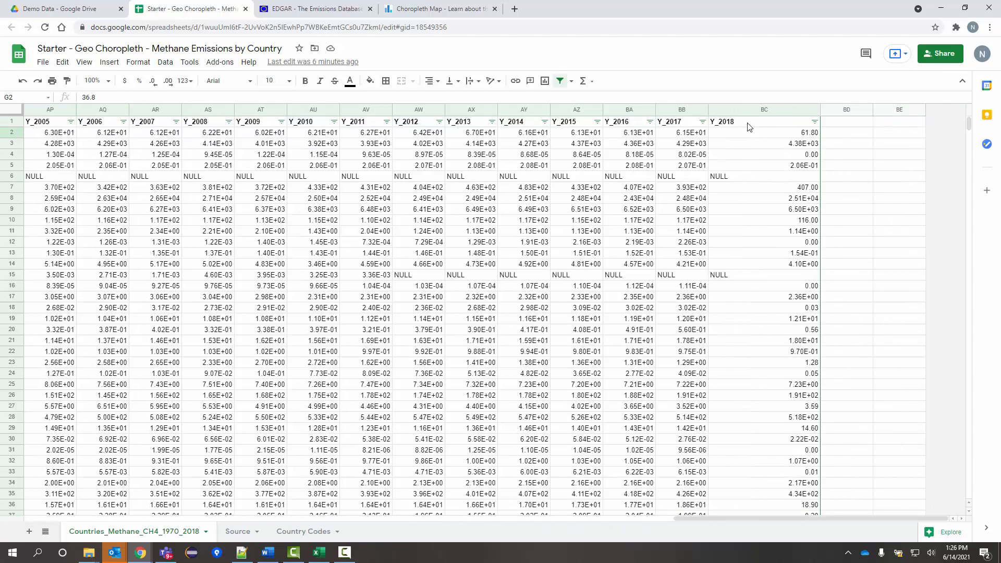
pyautogui.click(740, 110)
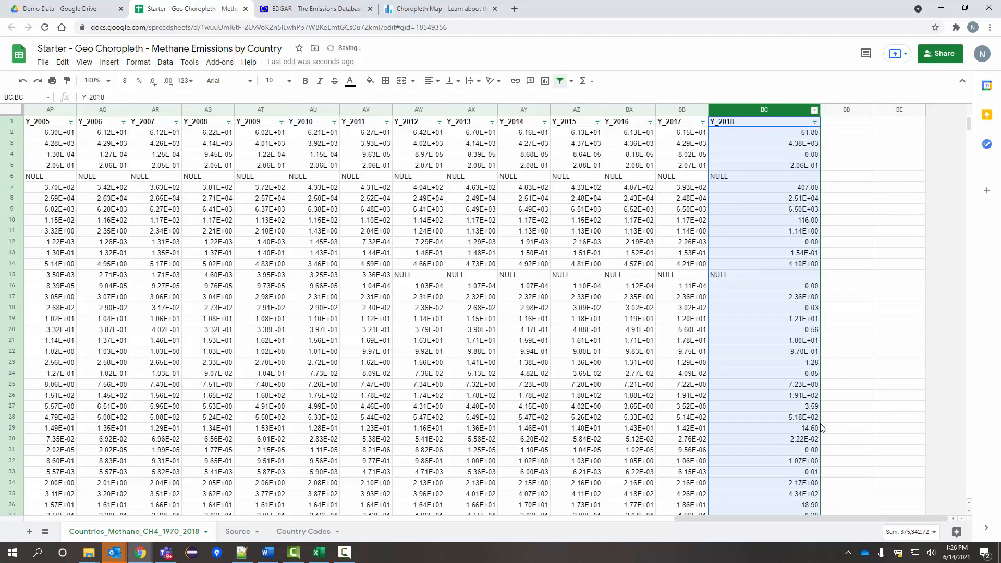
pyautogui.moveTo(860, 517); pyautogui.dragTo(209, 514)
pyautogui.click(180, 178)
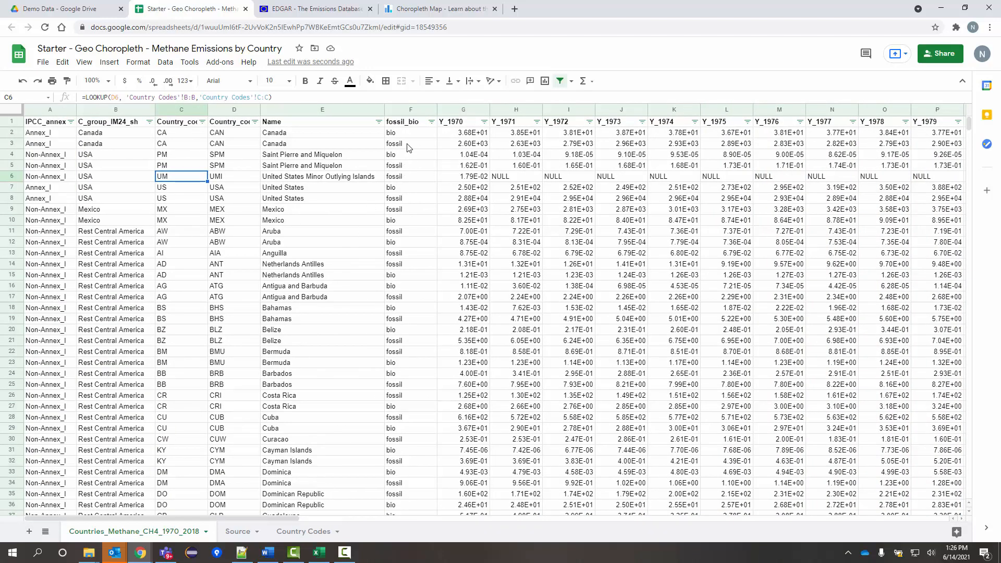
pyautogui.click(416, 300)
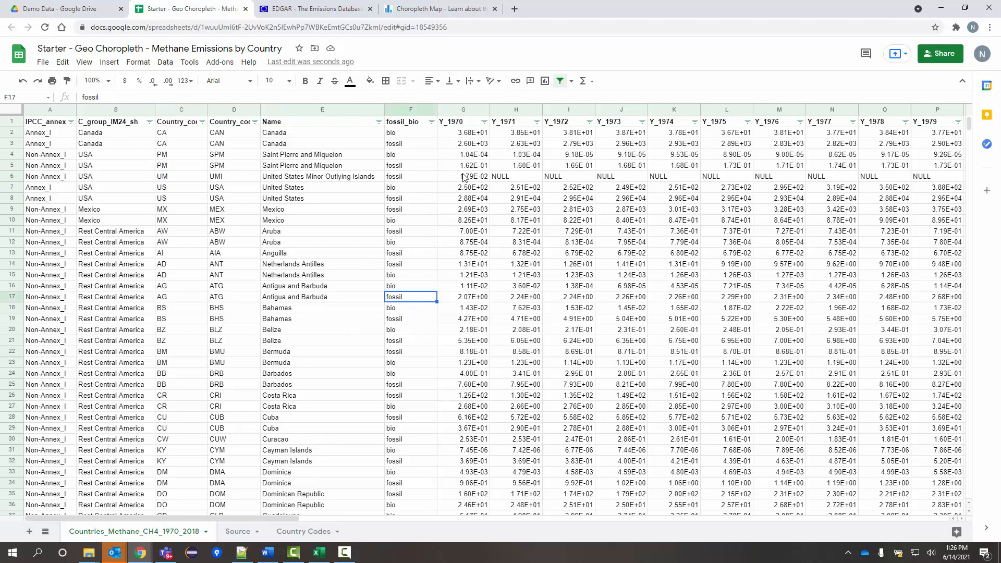
pyautogui.click(480, 253)
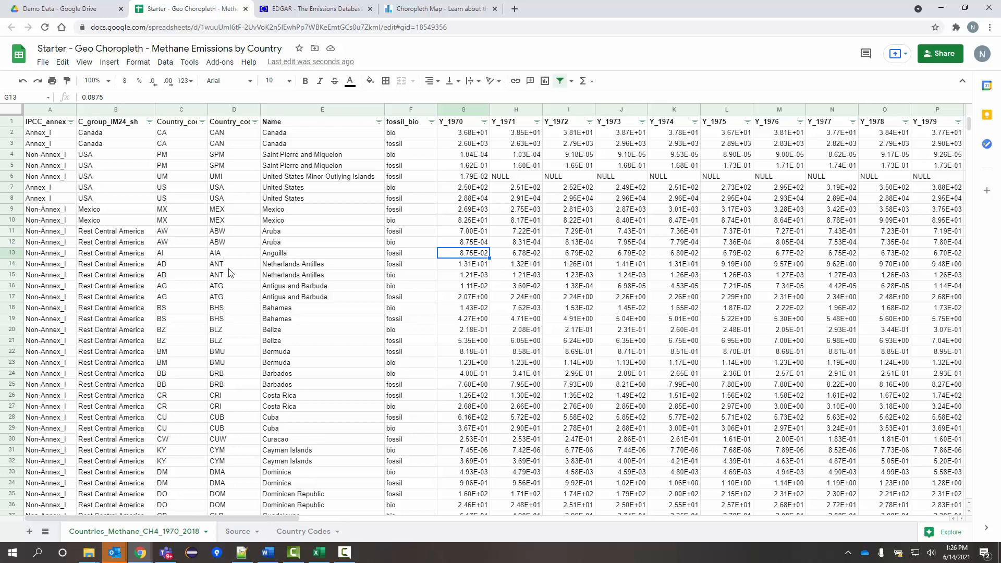
pyautogui.click(239, 277)
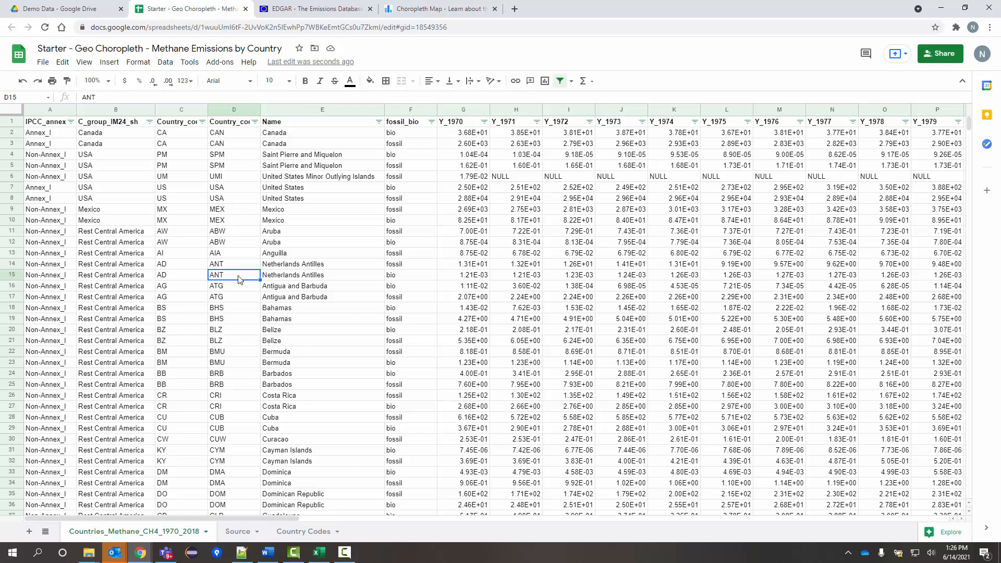
pyautogui.click(460, 289)
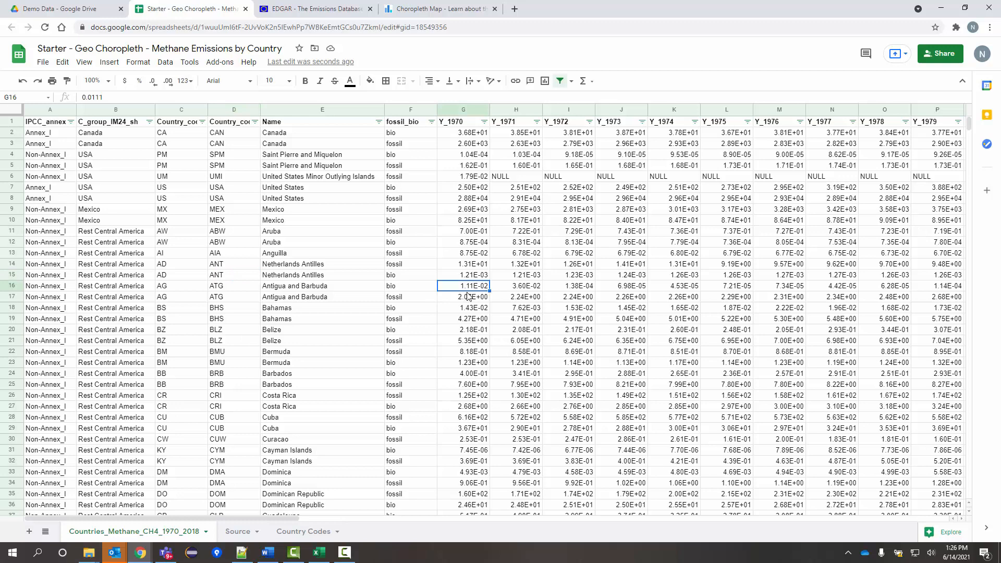
pyautogui.click(468, 110)
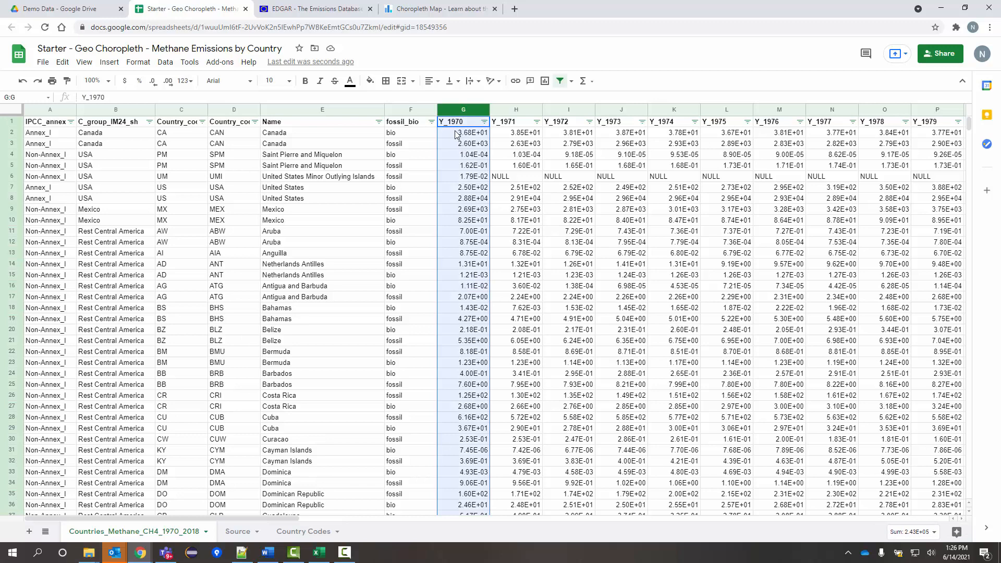
pyautogui.click(401, 166)
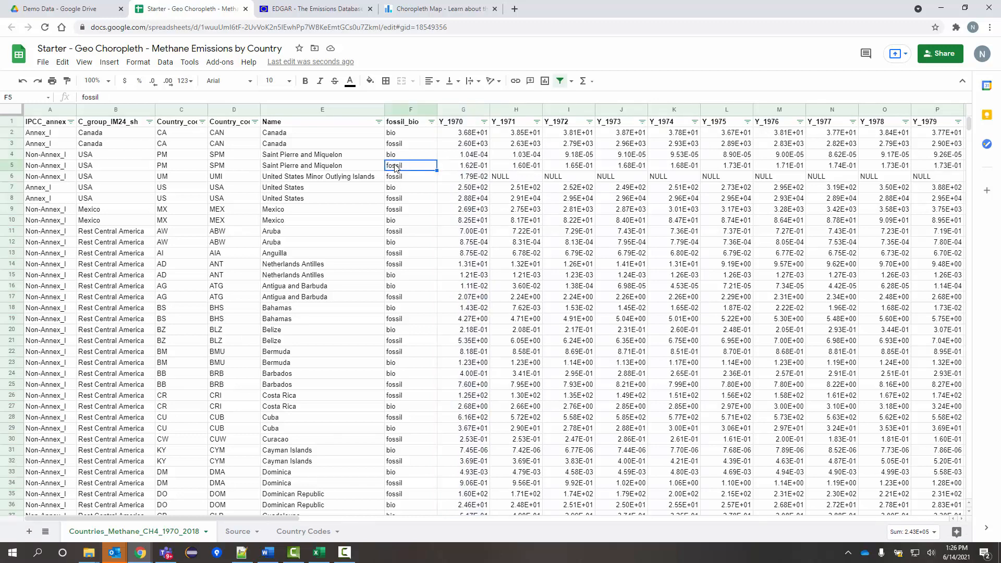
pyautogui.click(401, 136)
pyautogui.click(402, 111)
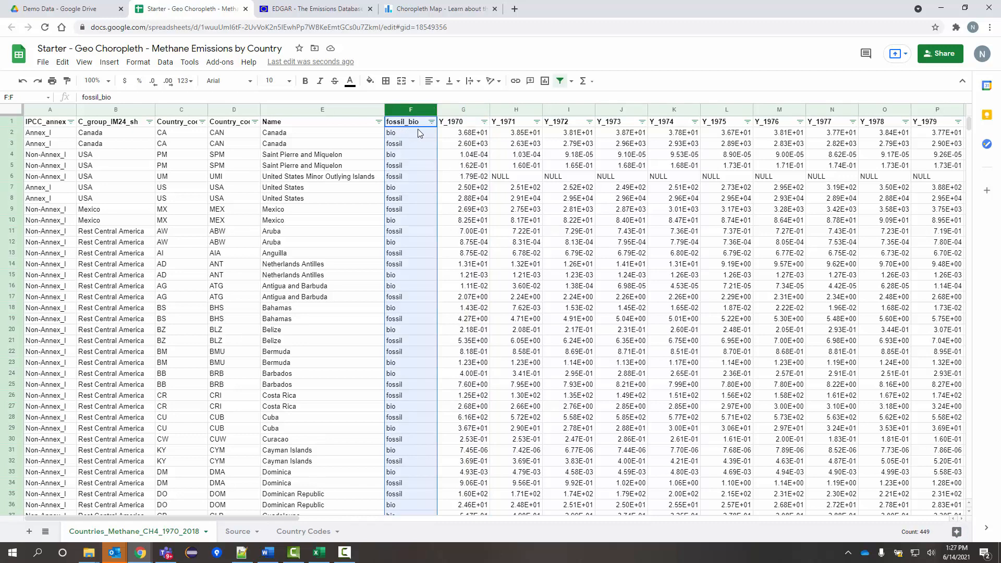
pyautogui.click(411, 143)
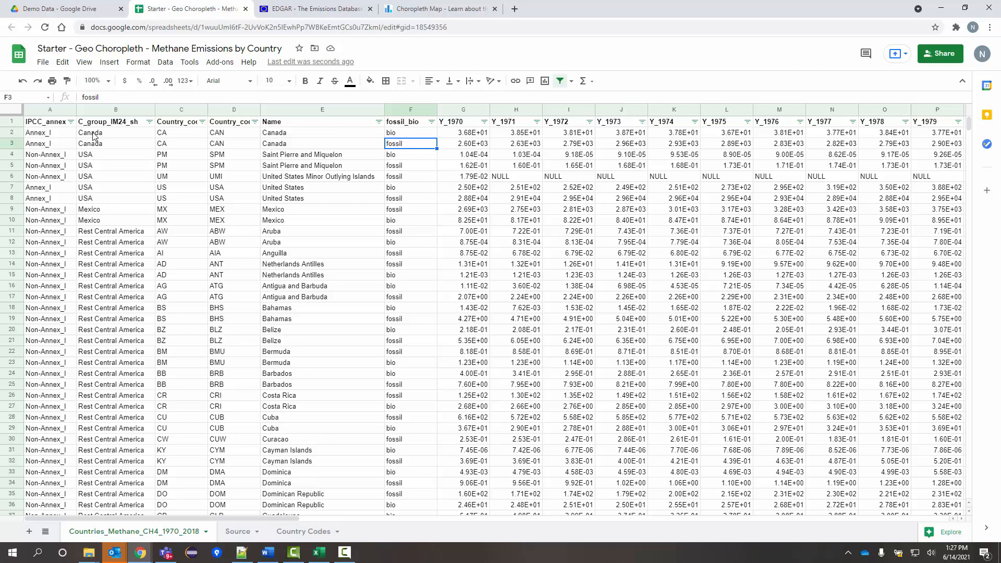
# Filter the fossil_bio column to keep only the fossil rows.
pyautogui.click(431, 122)
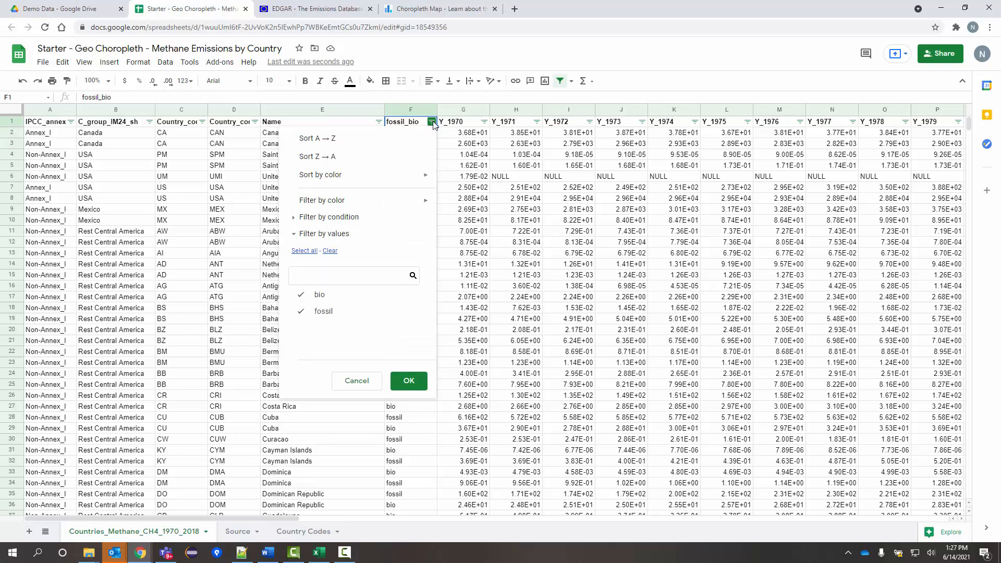
pyautogui.click(450, 144)
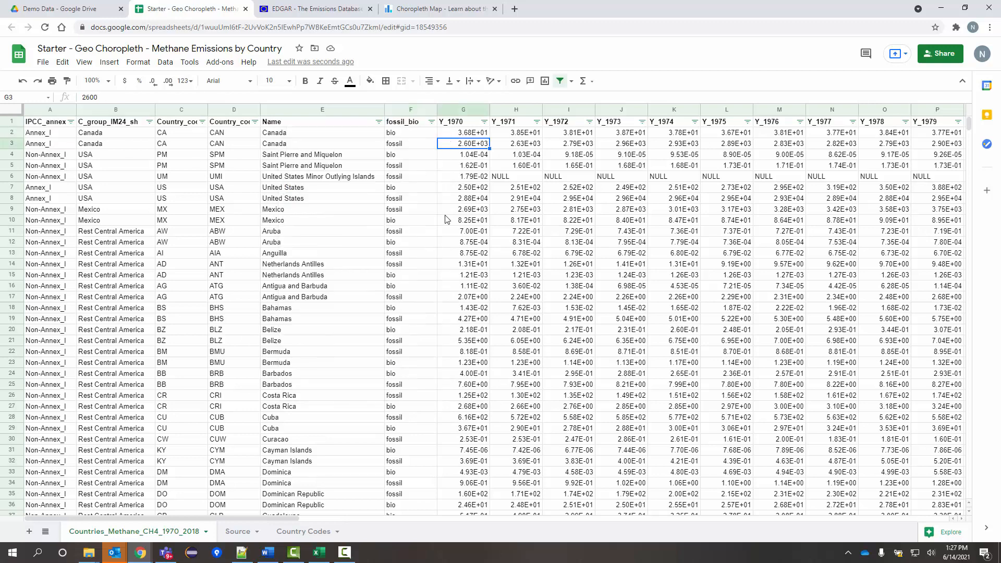
pyautogui.click(431, 124)
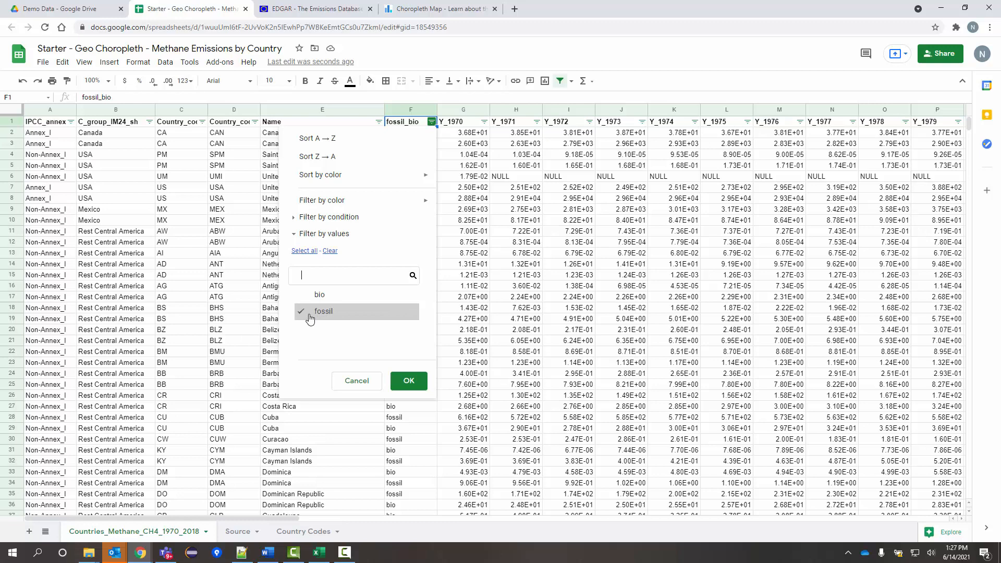
pyautogui.click(409, 385)
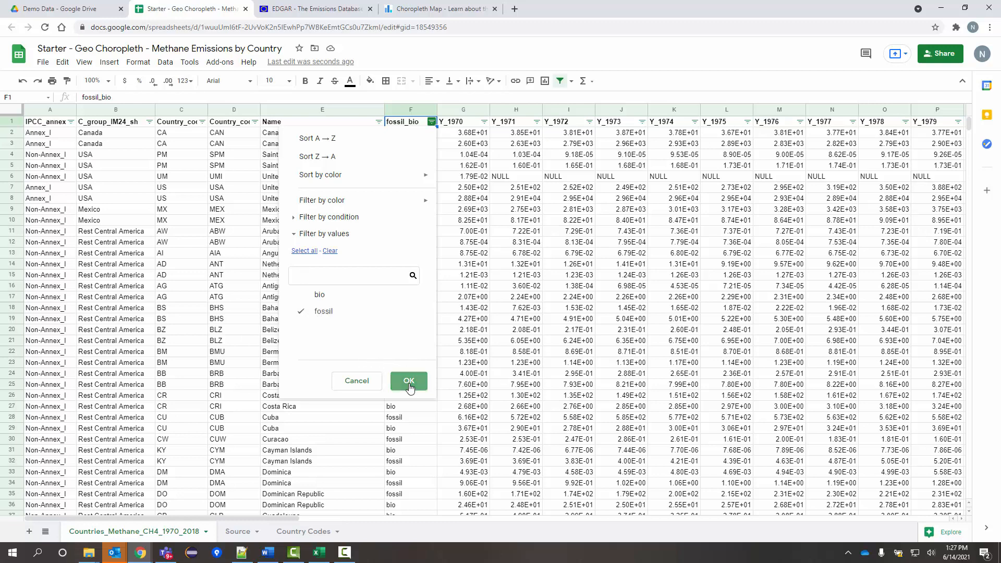
# Inspect the remaining fossil rows, Anguilla's 1970 value and the country code lookup formula.
pyautogui.click(413, 135)
pyautogui.click(417, 145)
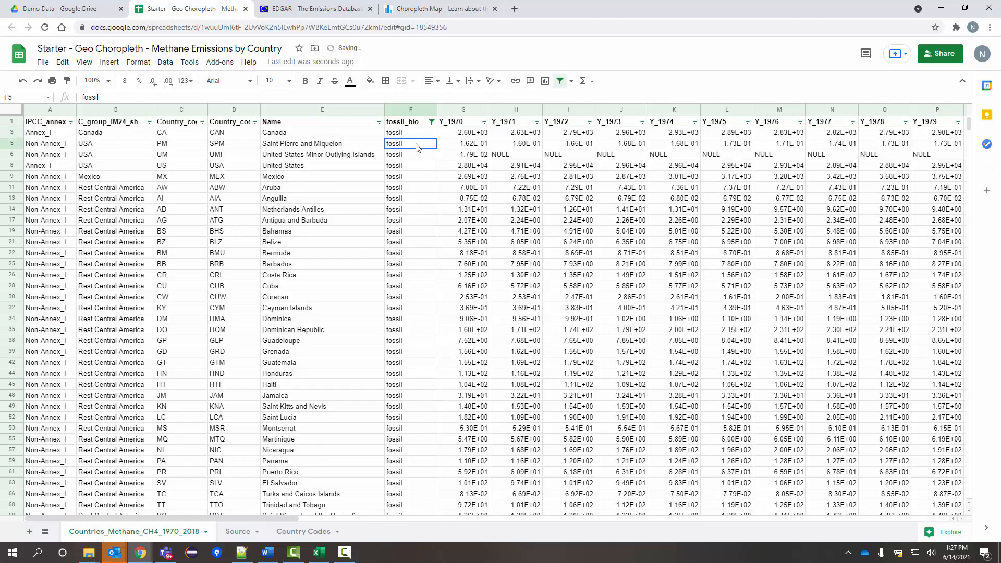
pyautogui.moveTo(416, 146); pyautogui.dragTo(414, 330)
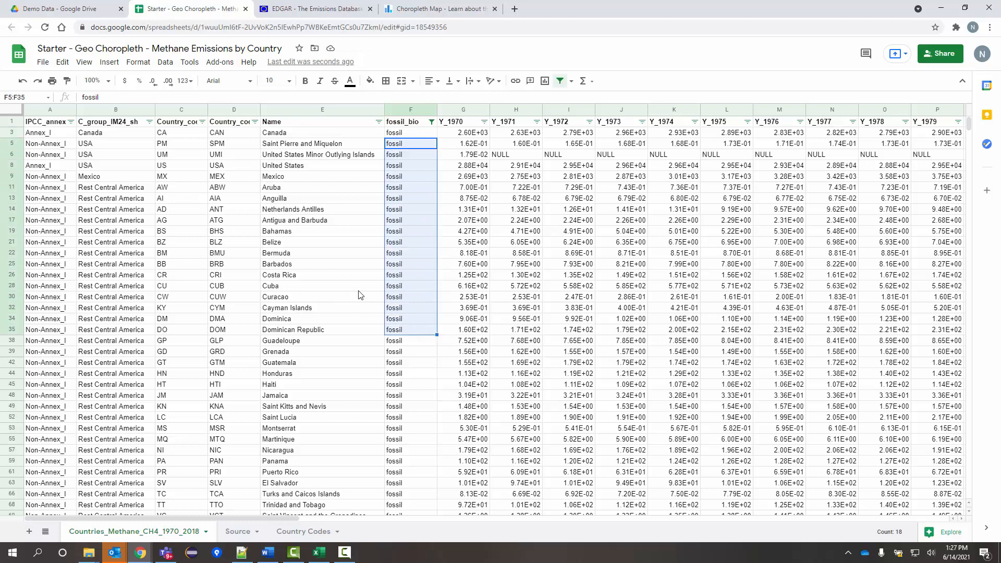
pyautogui.click(409, 297)
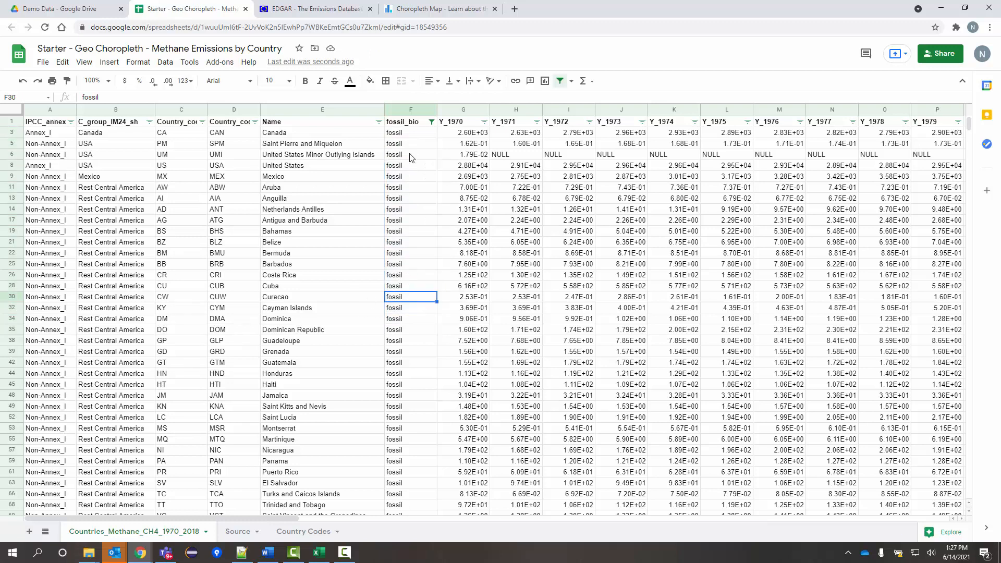
pyautogui.click(409, 134)
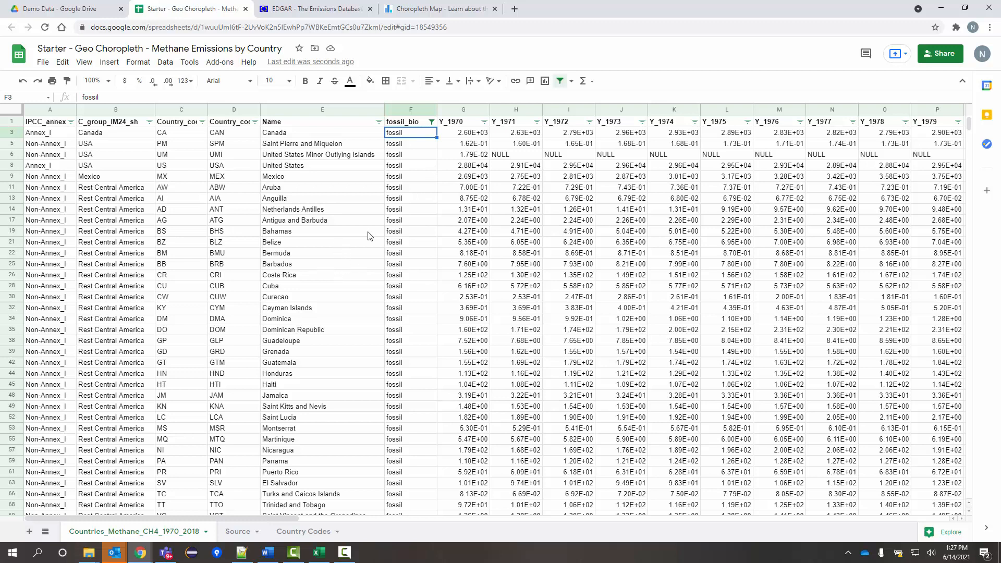
pyautogui.click(457, 200)
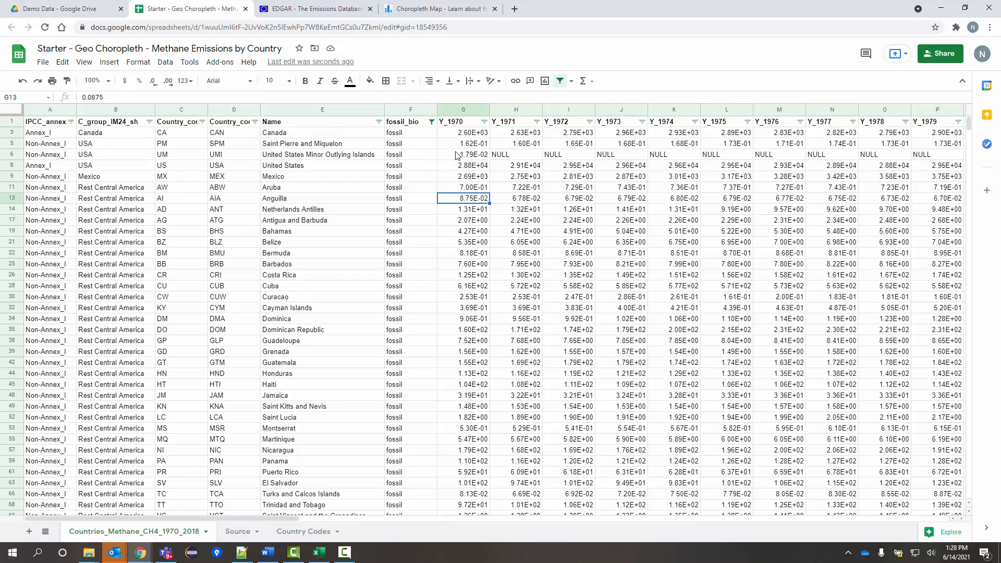
pyautogui.click(462, 124)
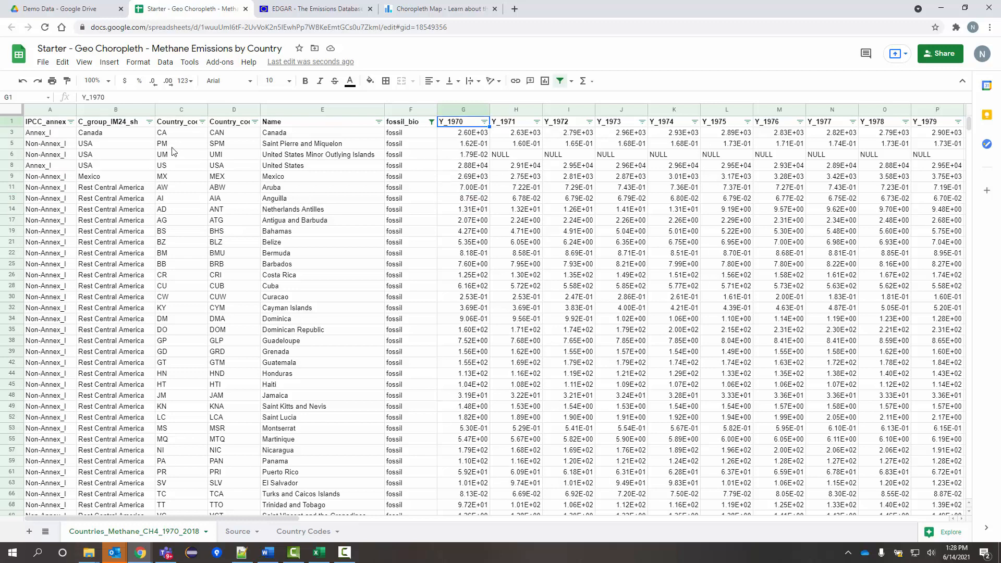
pyautogui.click(174, 134)
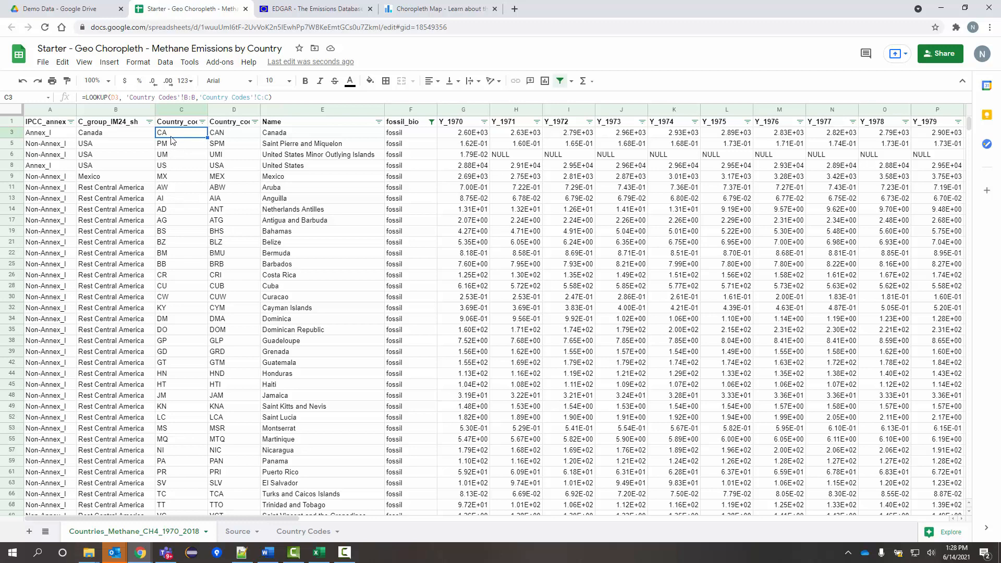
# Select the Country_code_A2 (column C) and Y_1970 (column G) columns as chart data.
pyautogui.click(182, 109)
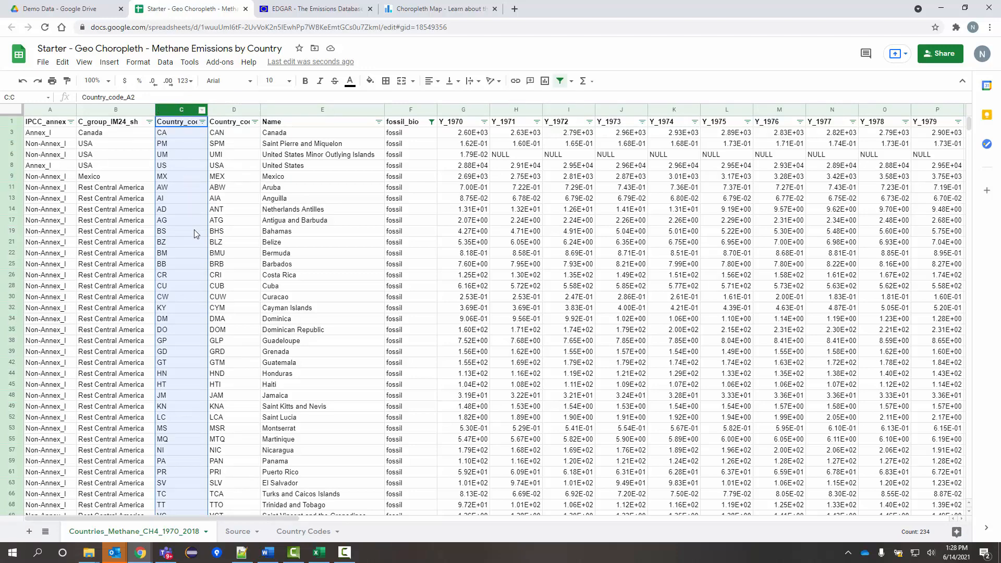
pyautogui.scroll(-7, 194, 274)
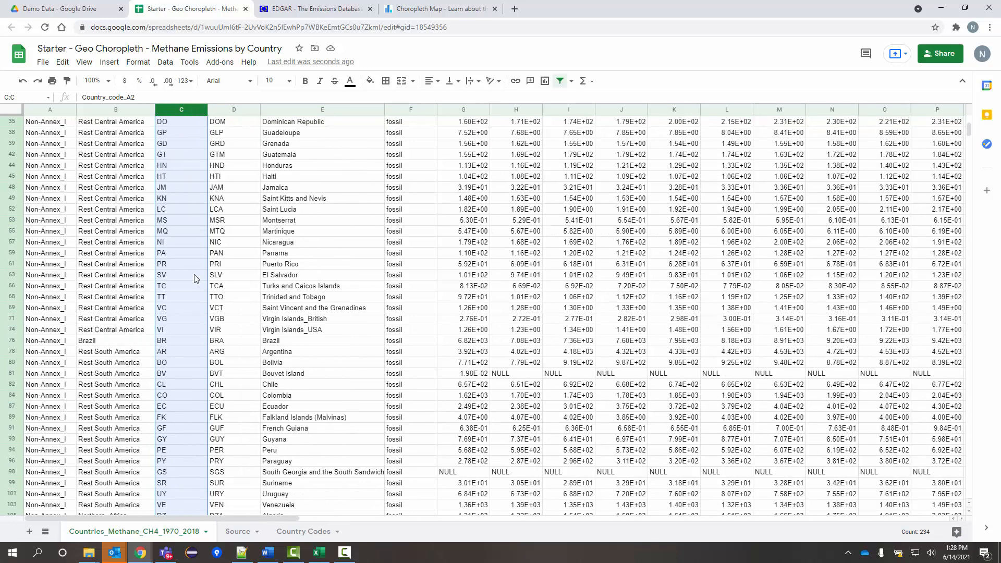
pyautogui.scroll(7, 194, 274)
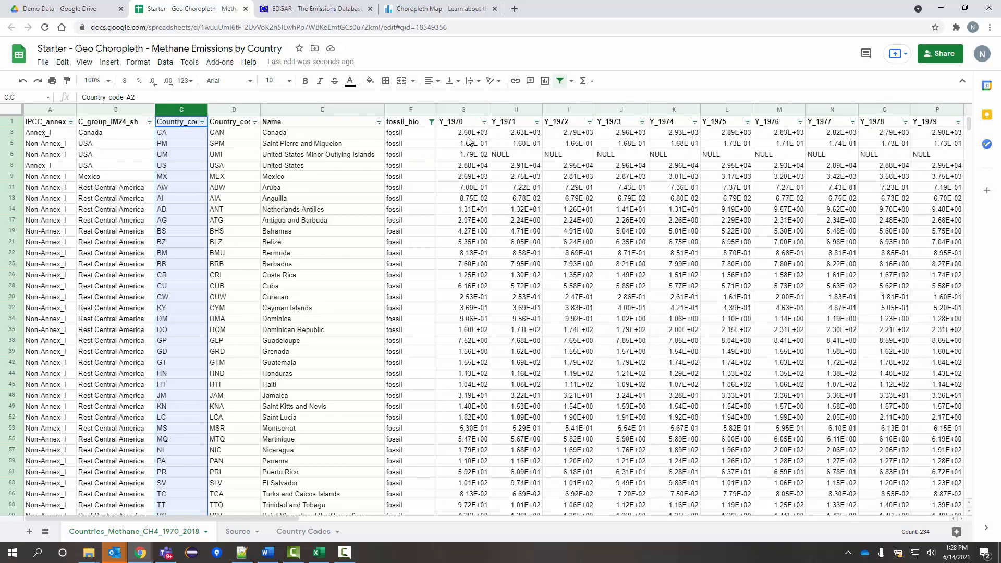
pyautogui.keyDown('ctrl'); pyautogui.click(463, 109); pyautogui.keyUp('ctrl')
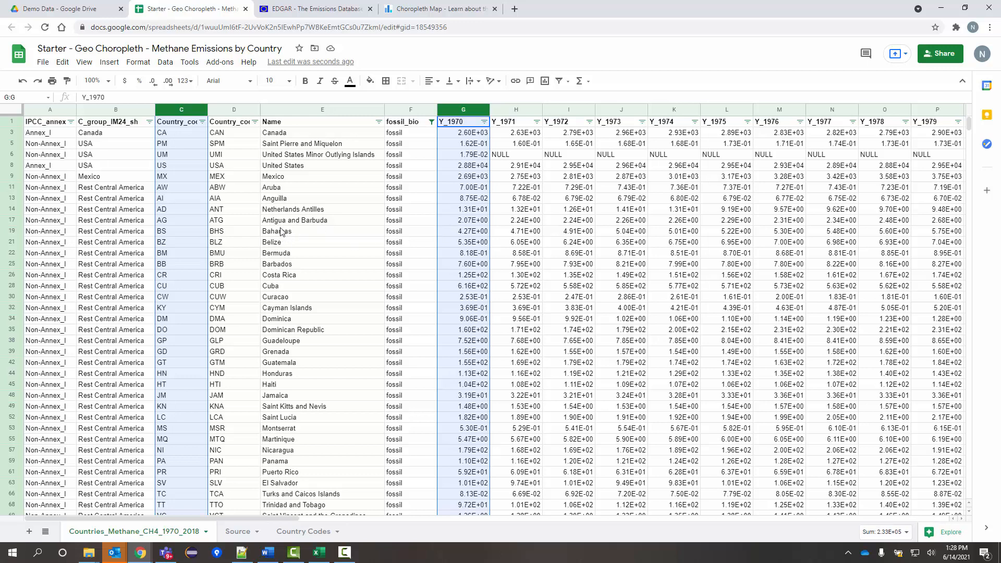
pyautogui.click(110, 63)
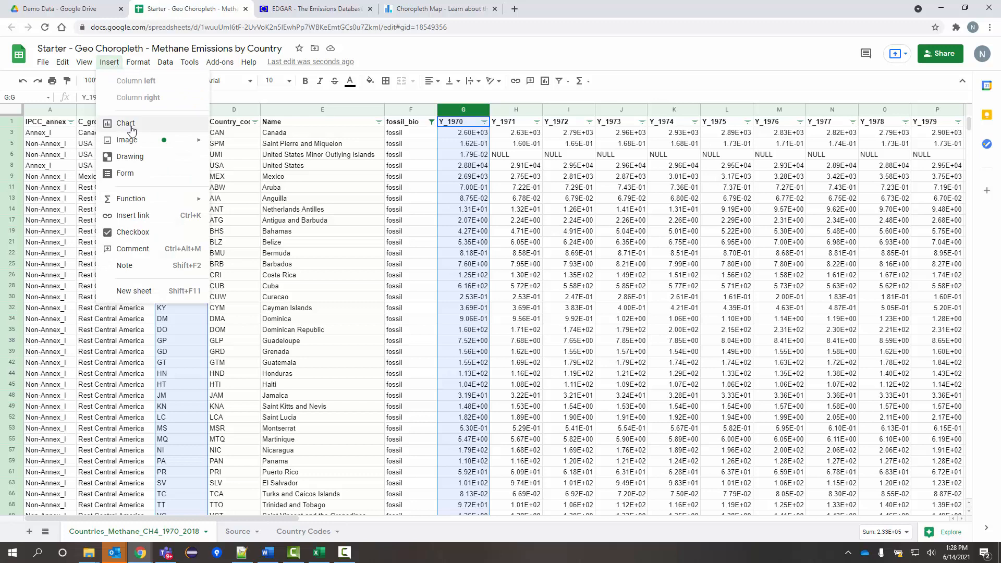
# Insert a chart of Y_1970 by Country_code_A2 and move it up and left.
pyautogui.click(149, 128)
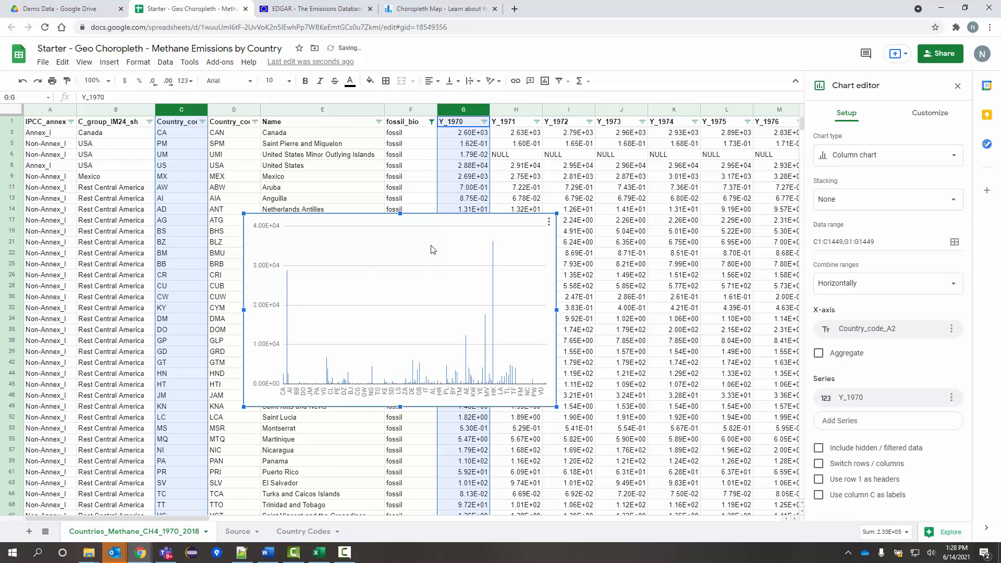
pyautogui.moveTo(451, 224); pyautogui.dragTo(413, 208)
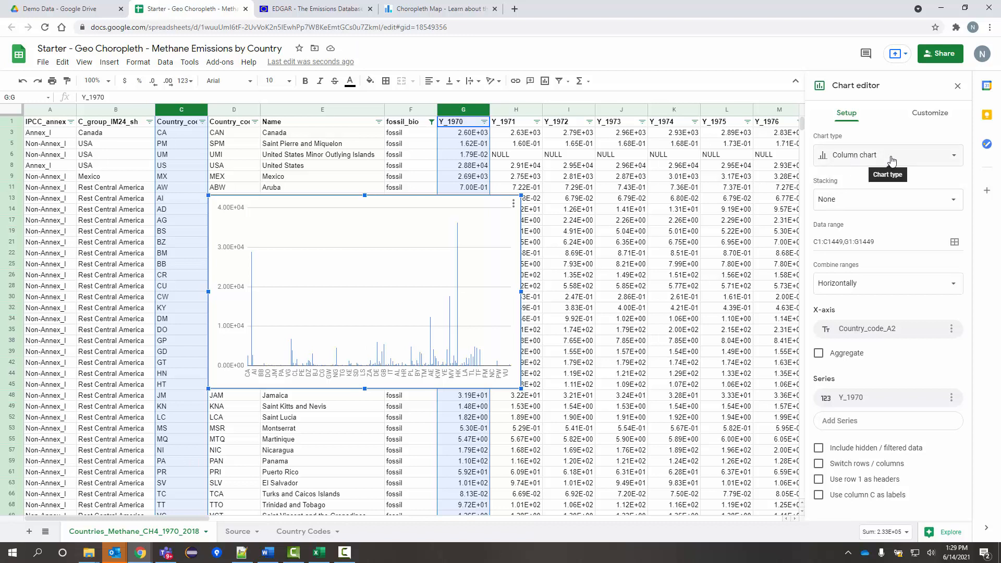
# Change the chart type to a Geo chart mapping Y_1970 values by country code.
pyautogui.click(911, 161)
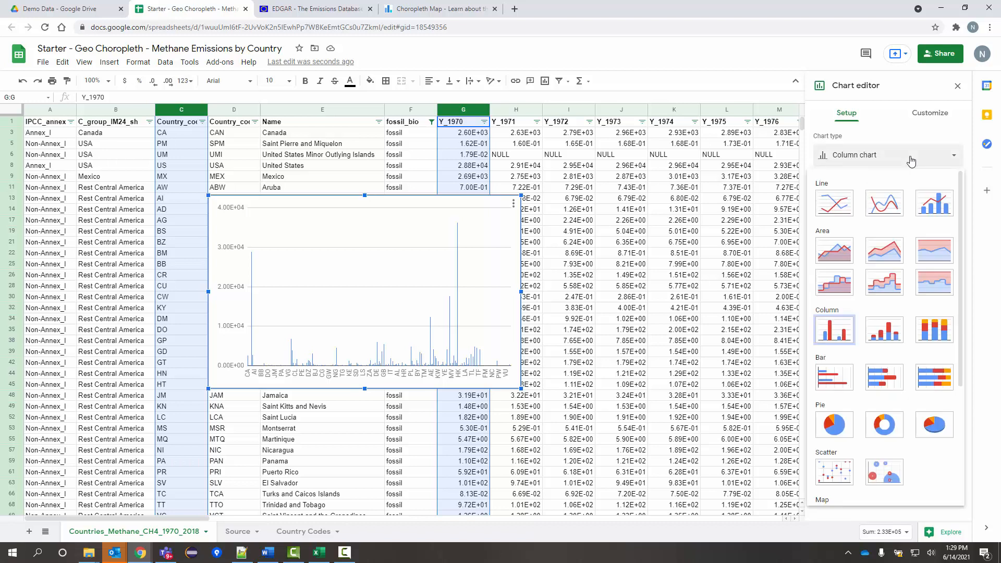
pyautogui.scroll(-3, 891, 277)
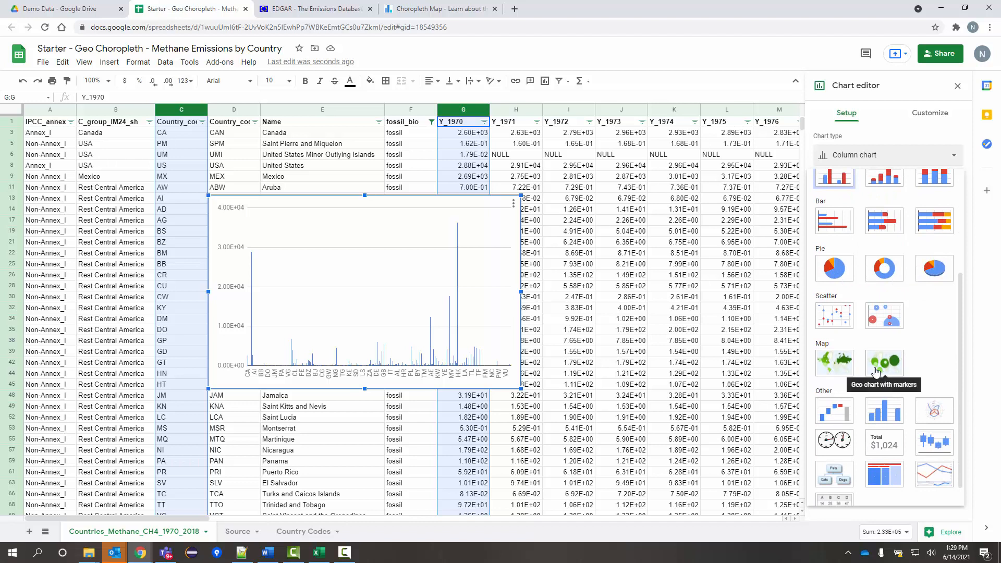
pyautogui.click(835, 365)
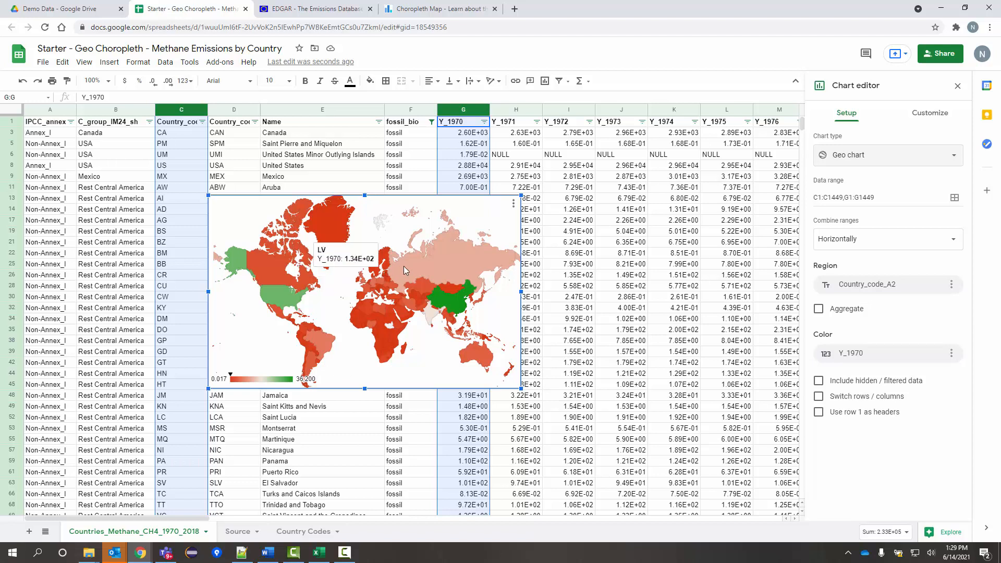
pyautogui.moveTo(442, 271)
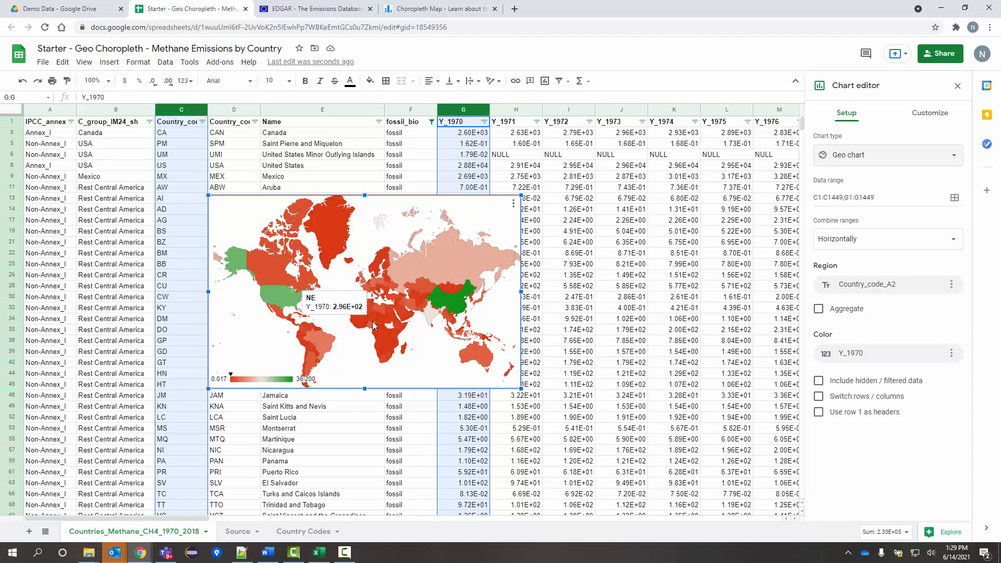
# Move the geo chart onto its own sheet, Chart13.
pyautogui.click(514, 205)
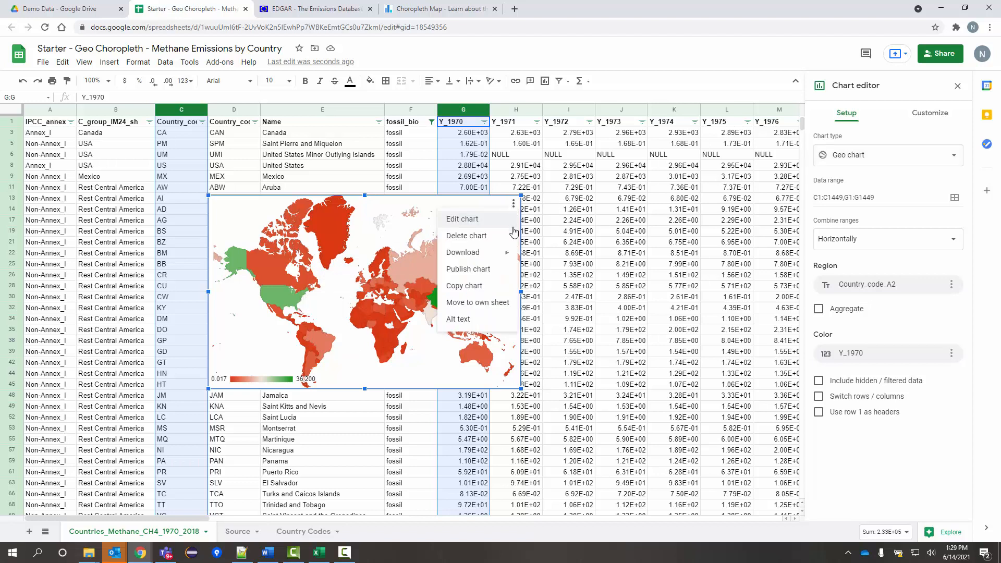
pyautogui.click(494, 303)
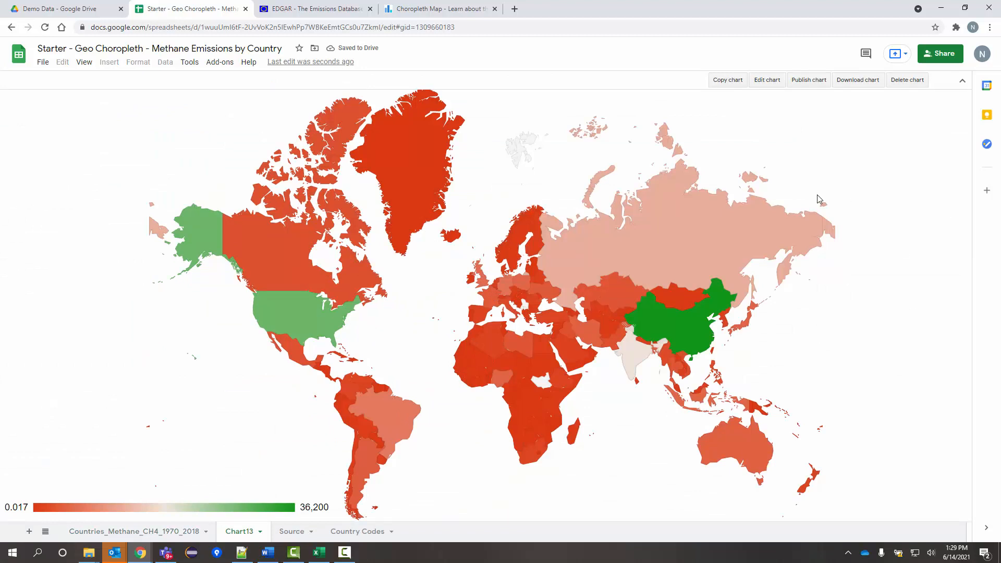
pyautogui.moveTo(592, 268)
# Show the Chart13 map's Customize settings with the Geo colour section expanded.
pyautogui.click(767, 82)
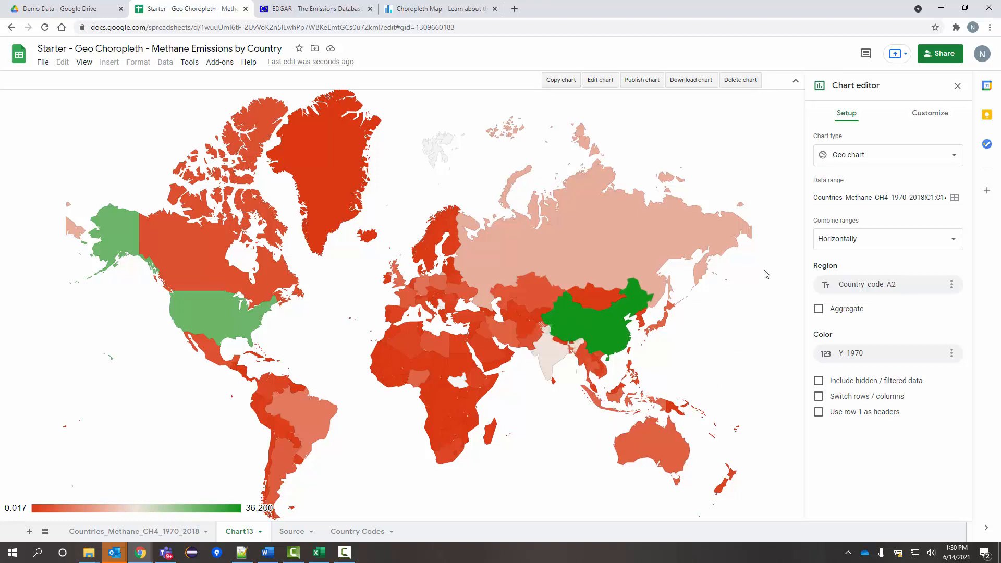
pyautogui.click(925, 118)
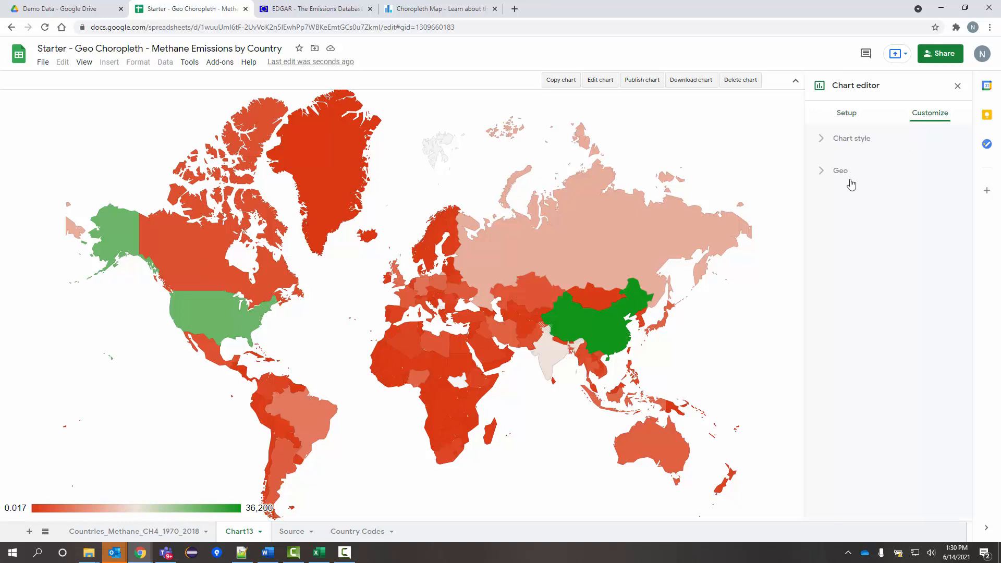
pyautogui.click(822, 178)
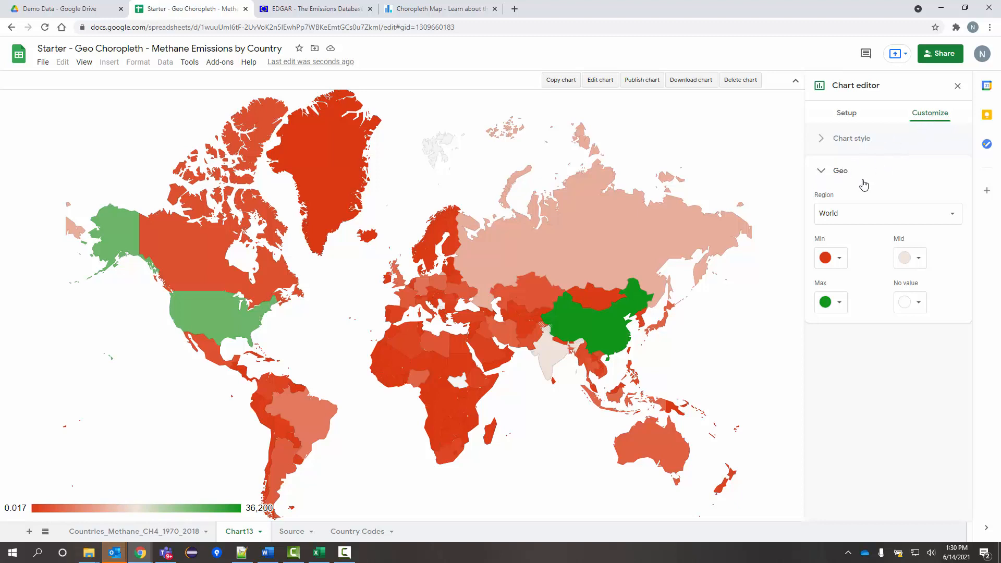
# Set the geo colours: Min light gray 2, Mid light red 1, Max red.
pyautogui.click(838, 261)
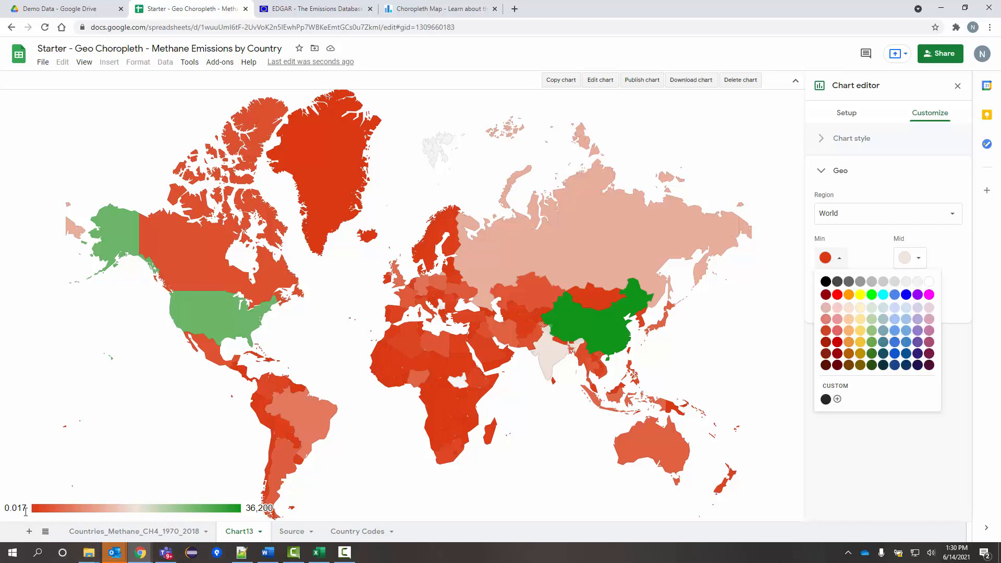
pyautogui.click(909, 286)
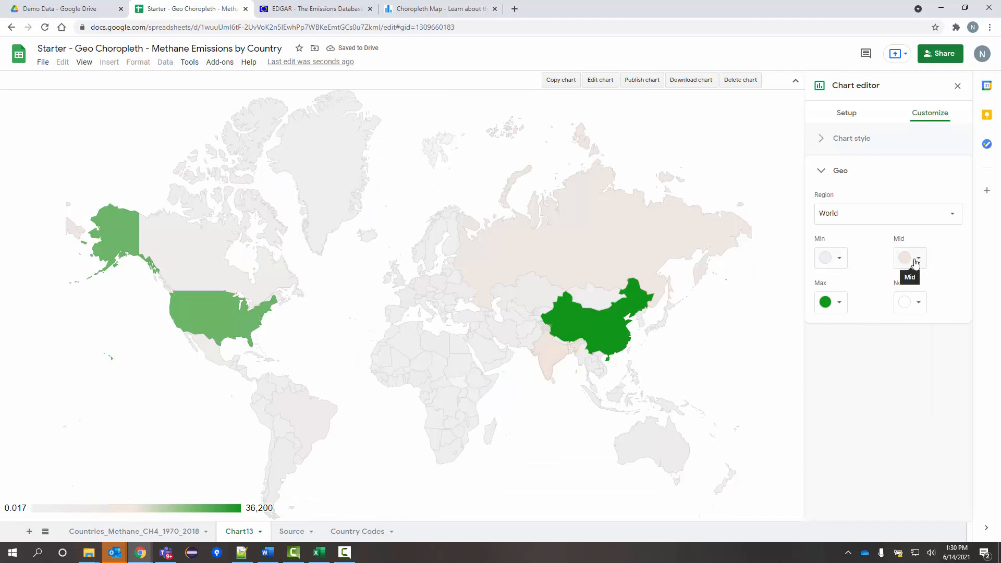
pyautogui.click(911, 259)
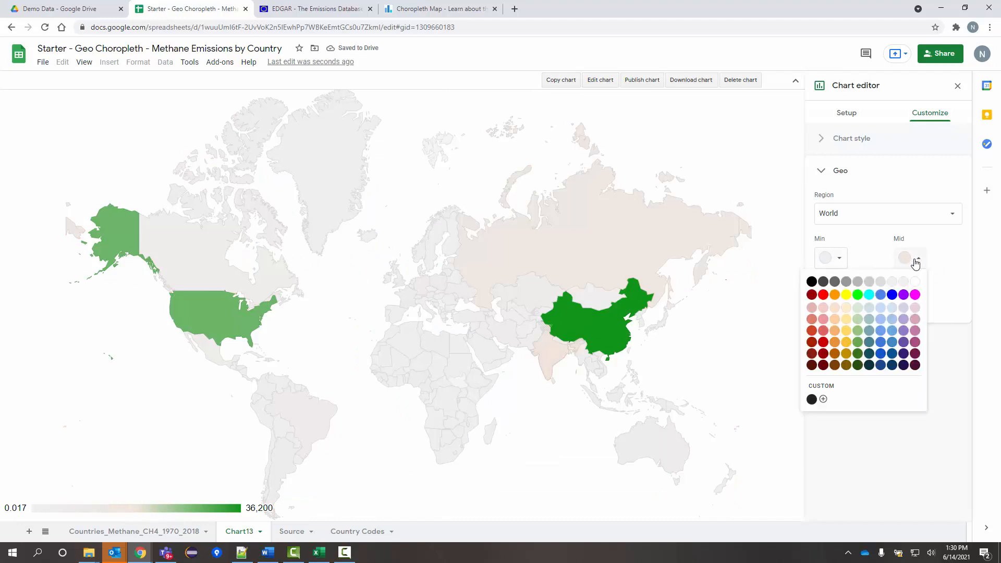
pyautogui.click(823, 334)
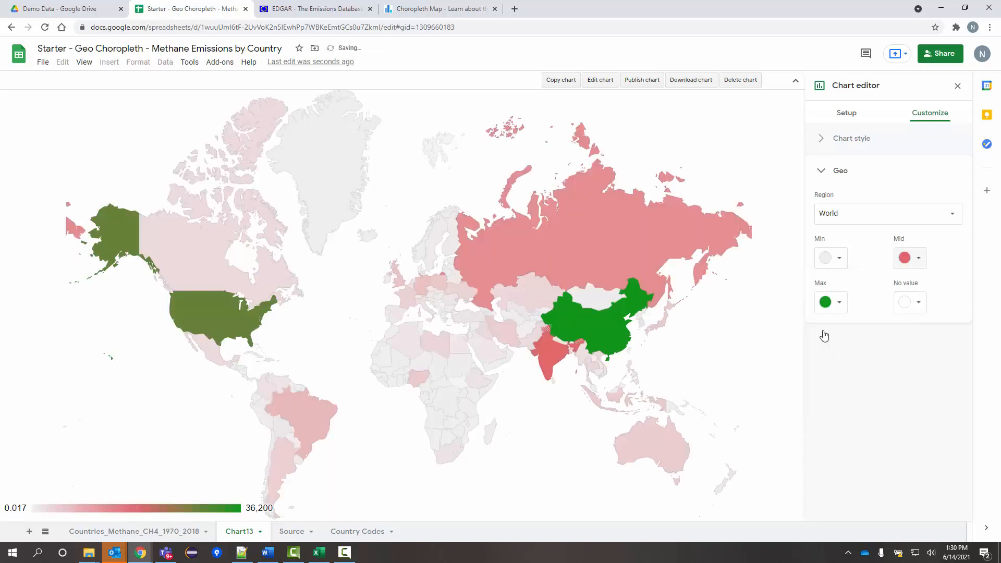
pyautogui.click(837, 308)
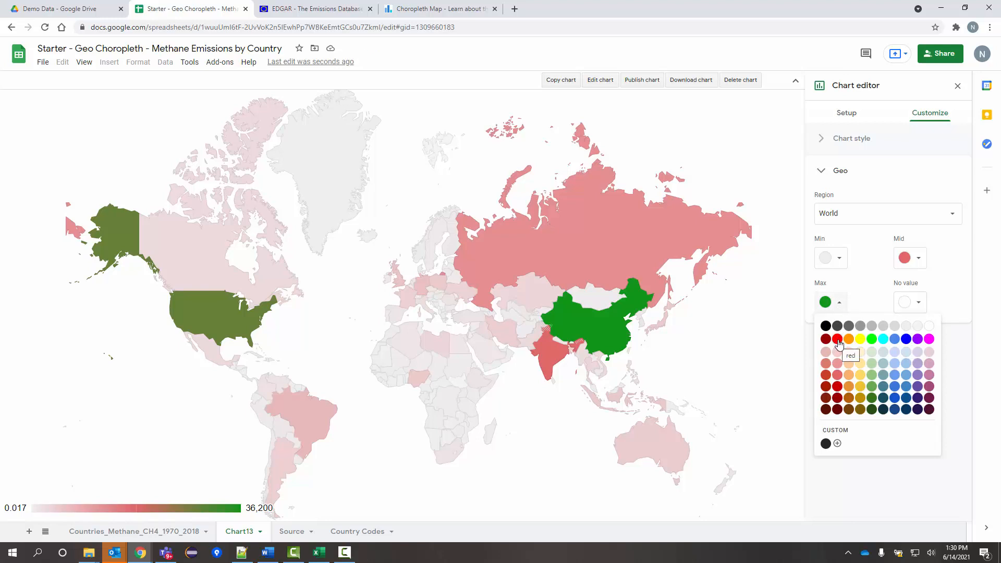
pyautogui.click(837, 339)
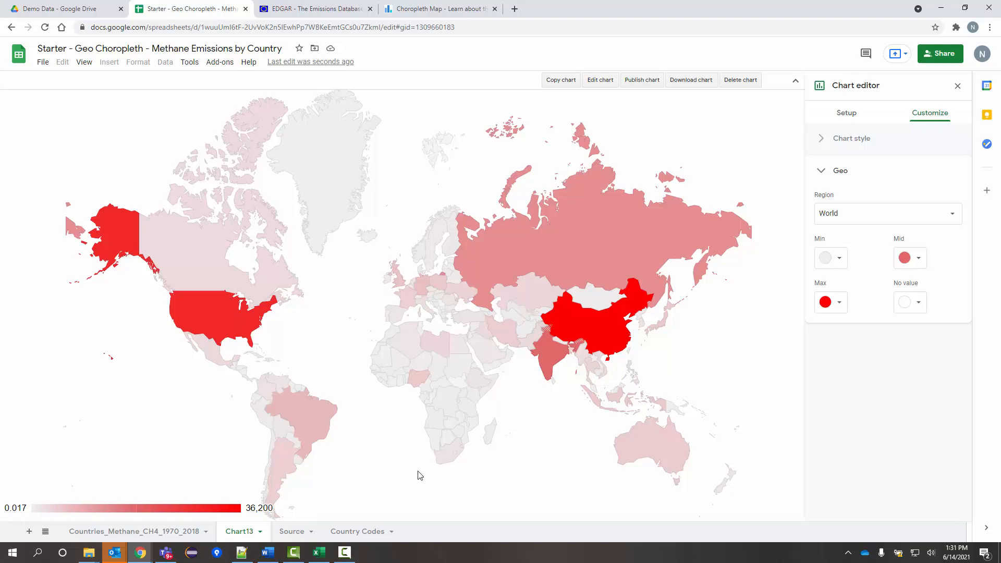
# Check the Y_1970 column on Countries_Methane_CH4_1970_2018, then return to the Chart13 map.
pyautogui.moveTo(592, 321)
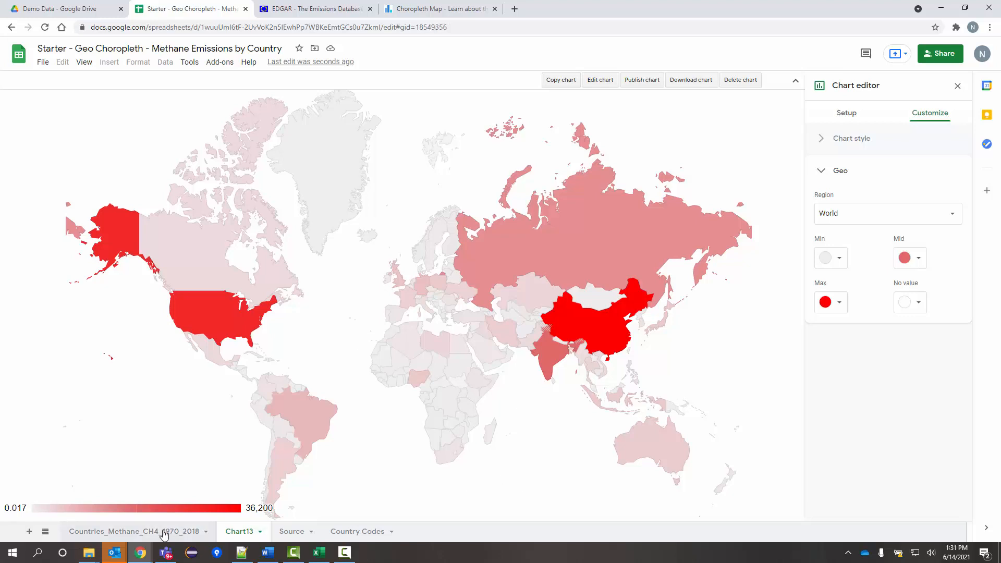
pyautogui.click(180, 531)
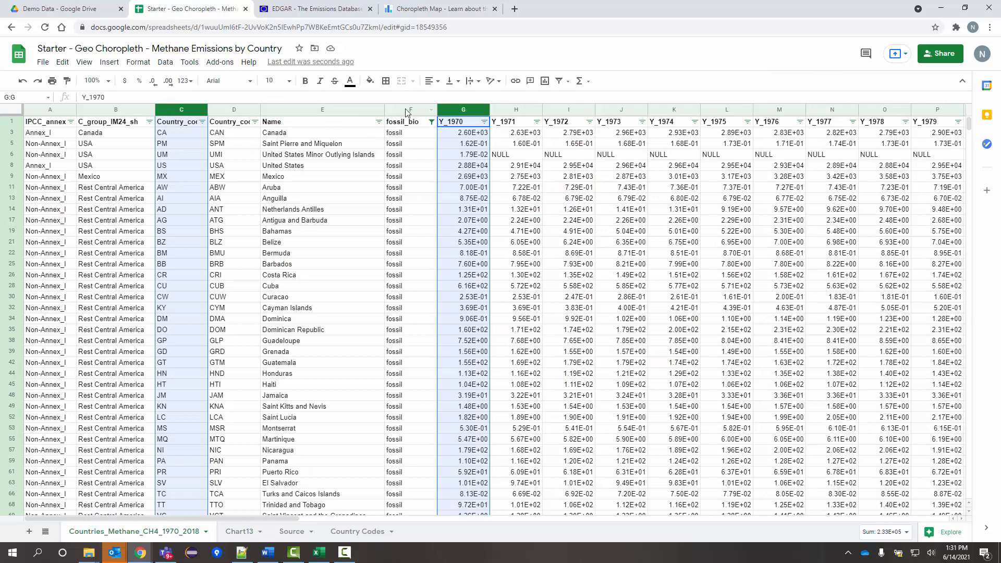
pyautogui.click(411, 167)
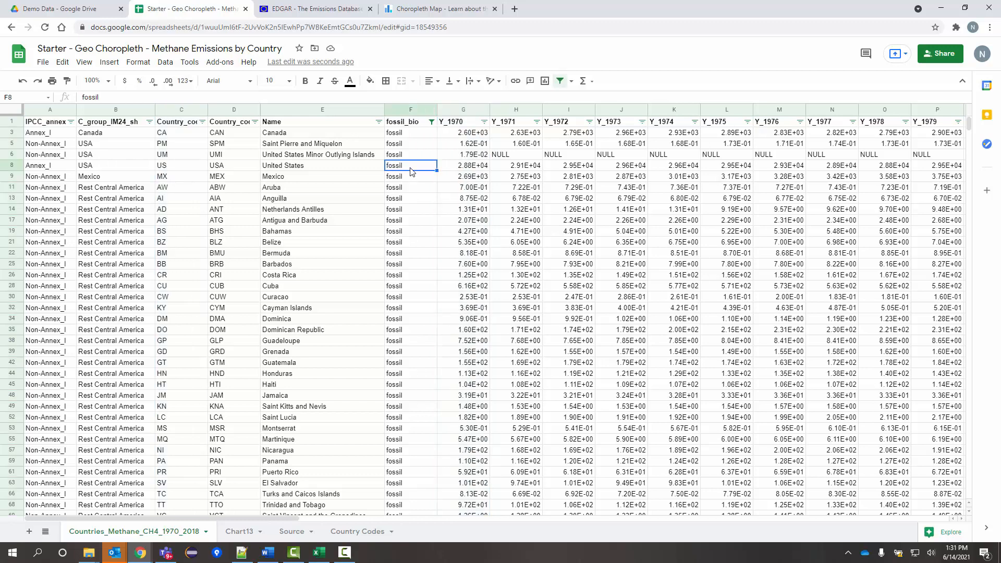
pyautogui.click(463, 109)
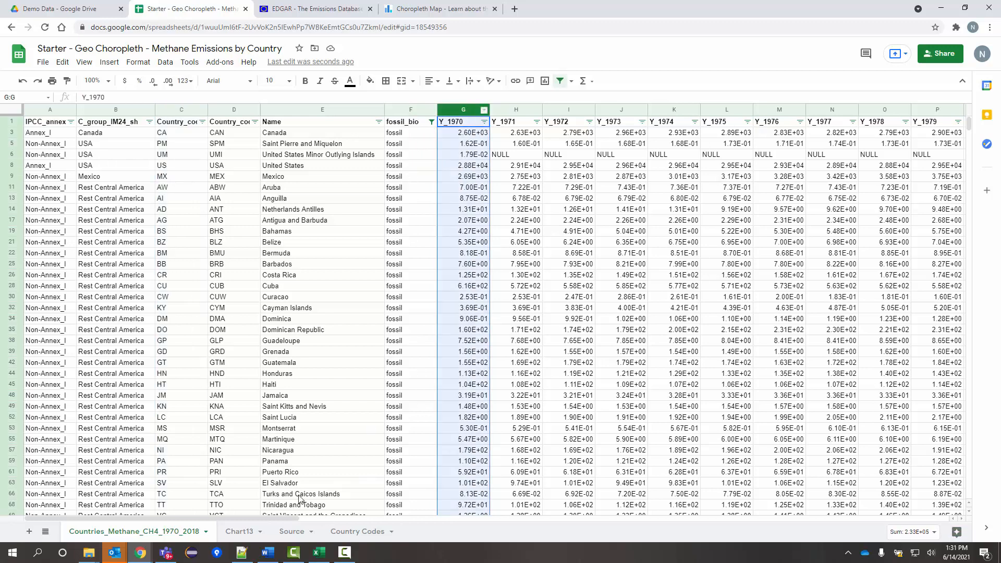
pyautogui.click(240, 531)
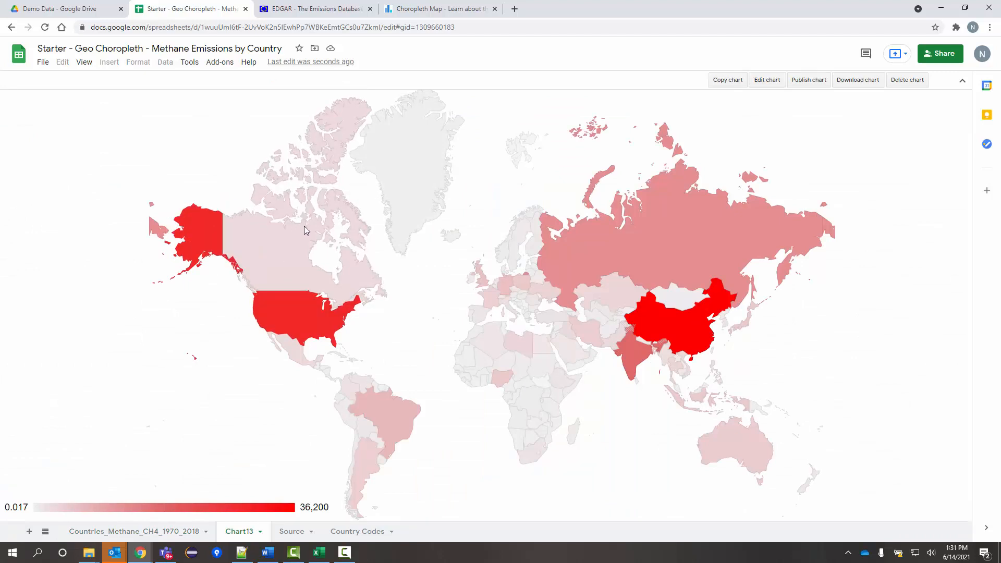
# Reopen the world map's chart editor on Customize, briefly expanding and collapsing Chart style.
pyautogui.moveTo(743, 219)
pyautogui.click(772, 84)
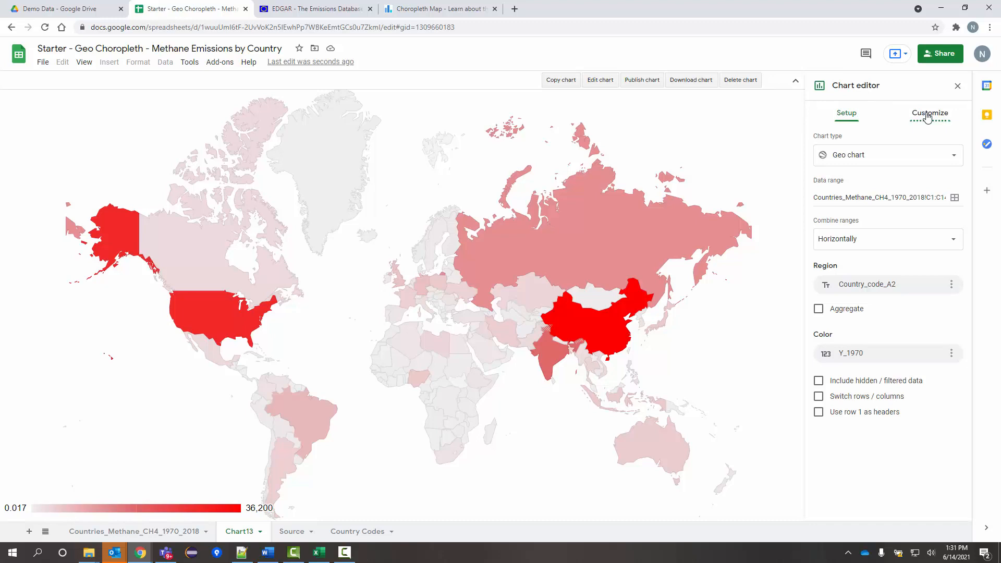
pyautogui.click(925, 115)
pyautogui.click(848, 140)
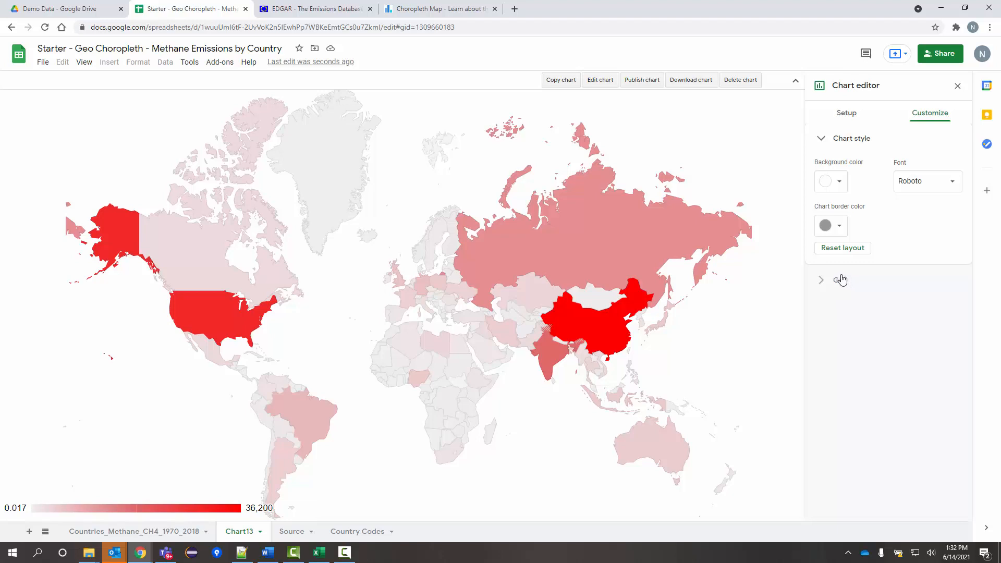
pyautogui.click(852, 139)
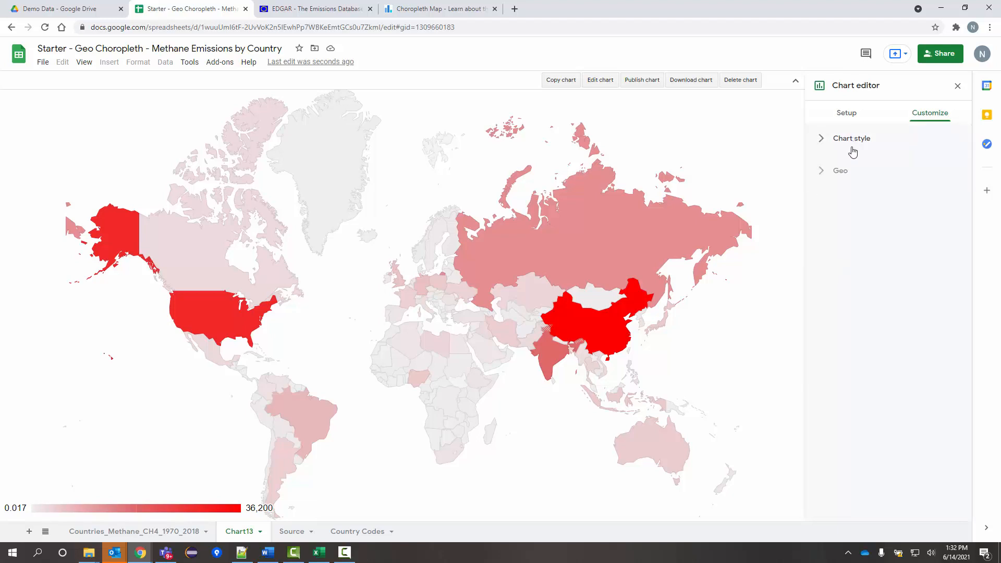